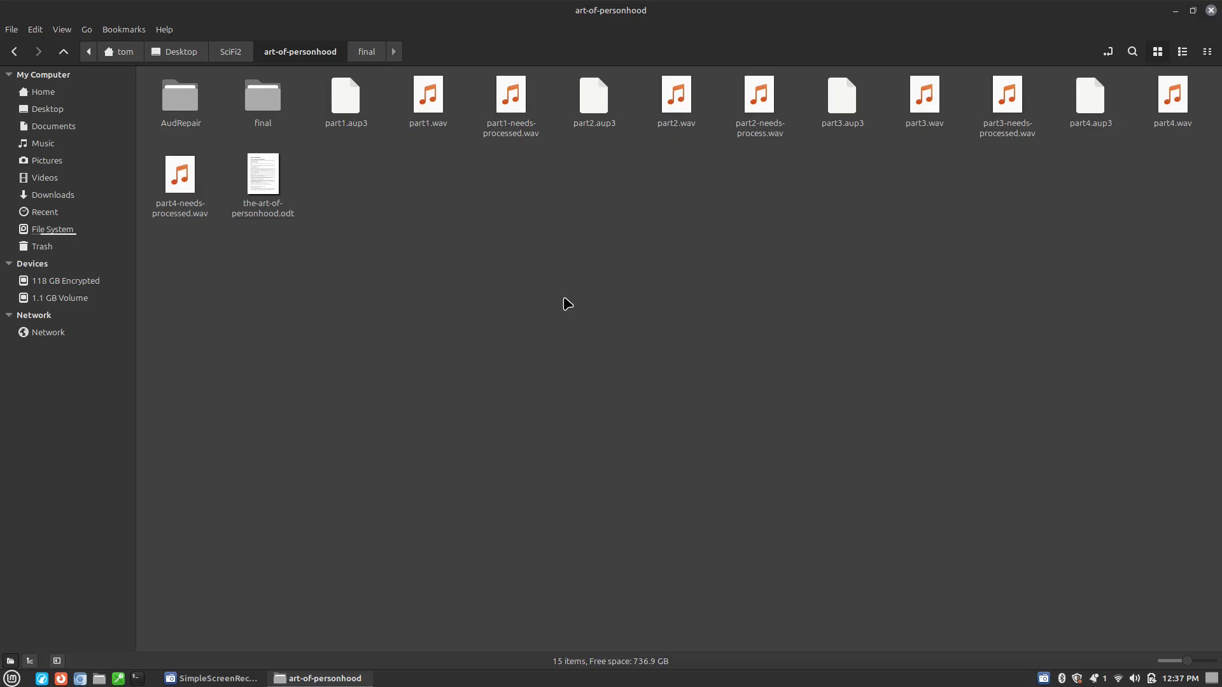
click(1096, 105)
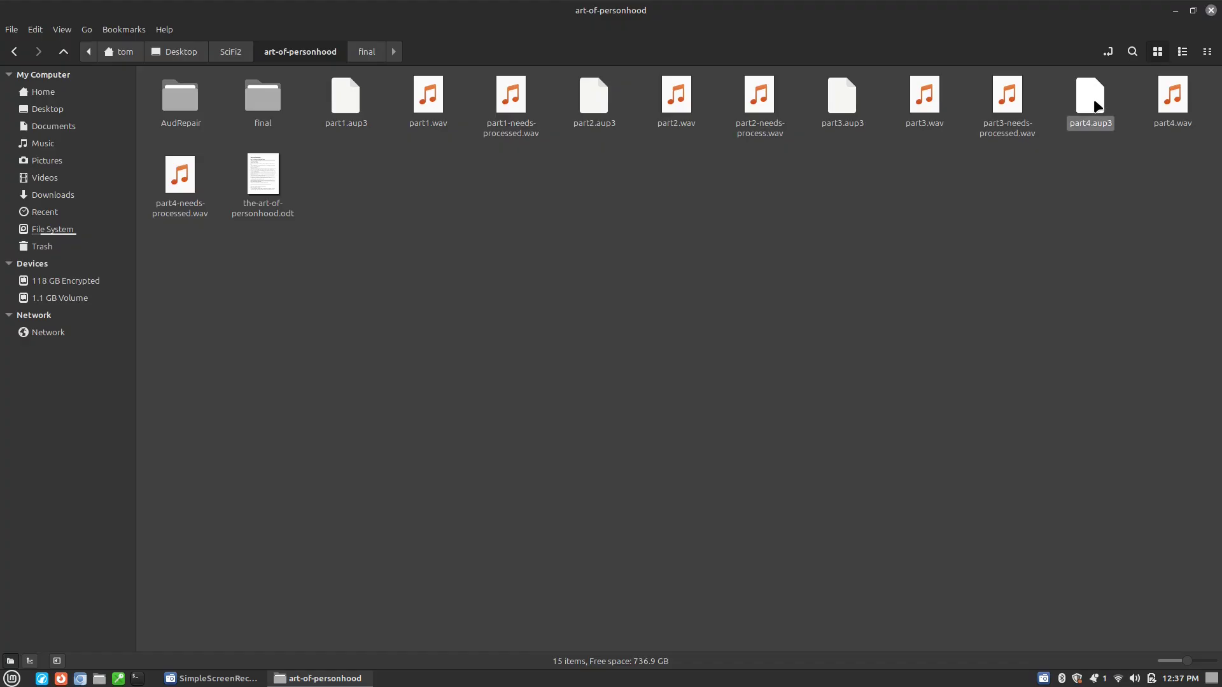
click(588, 94)
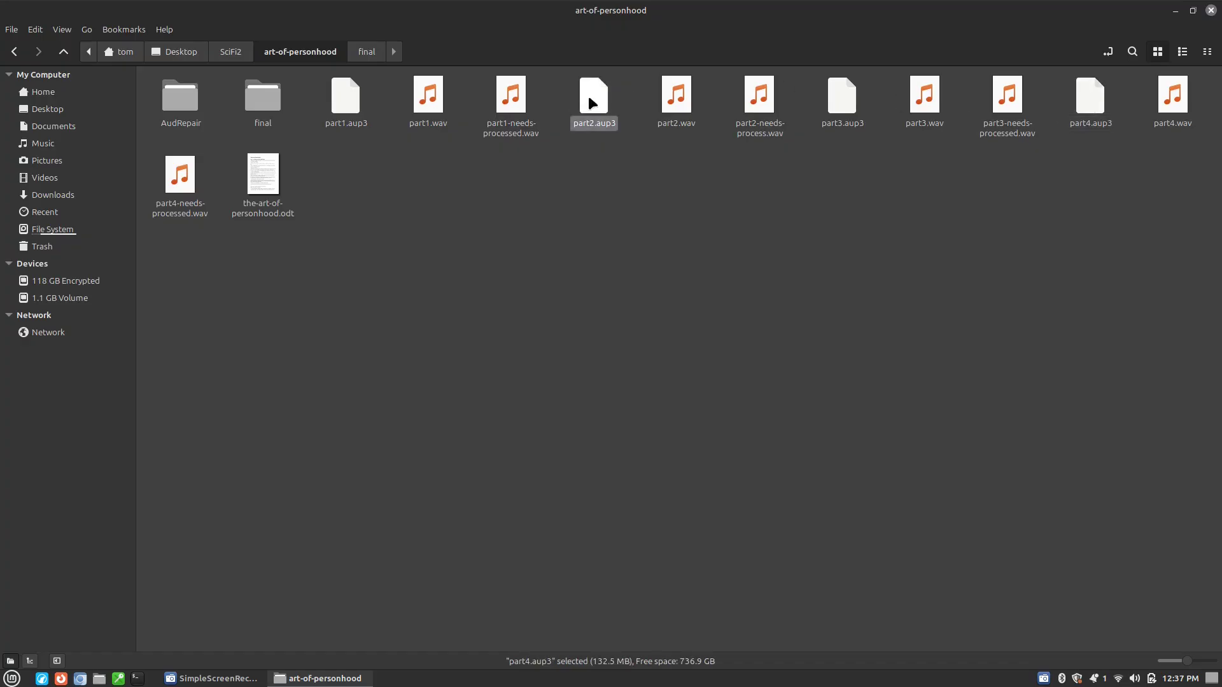
click(1084, 112)
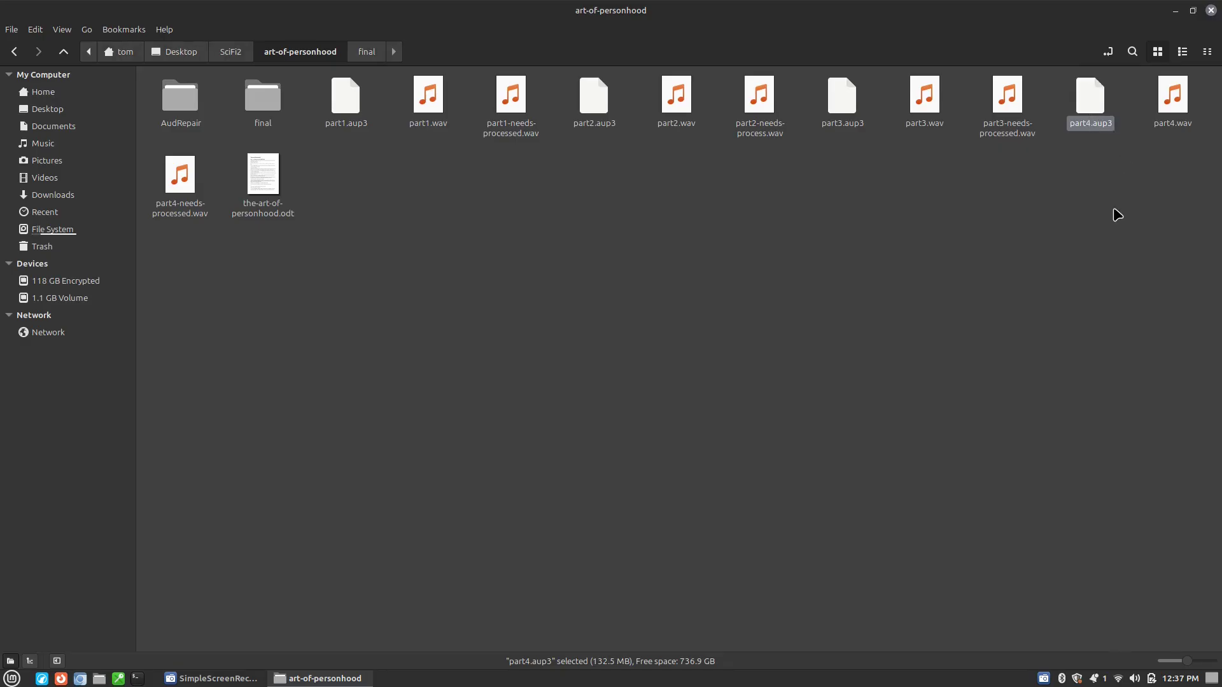
double_click(1075, 118)
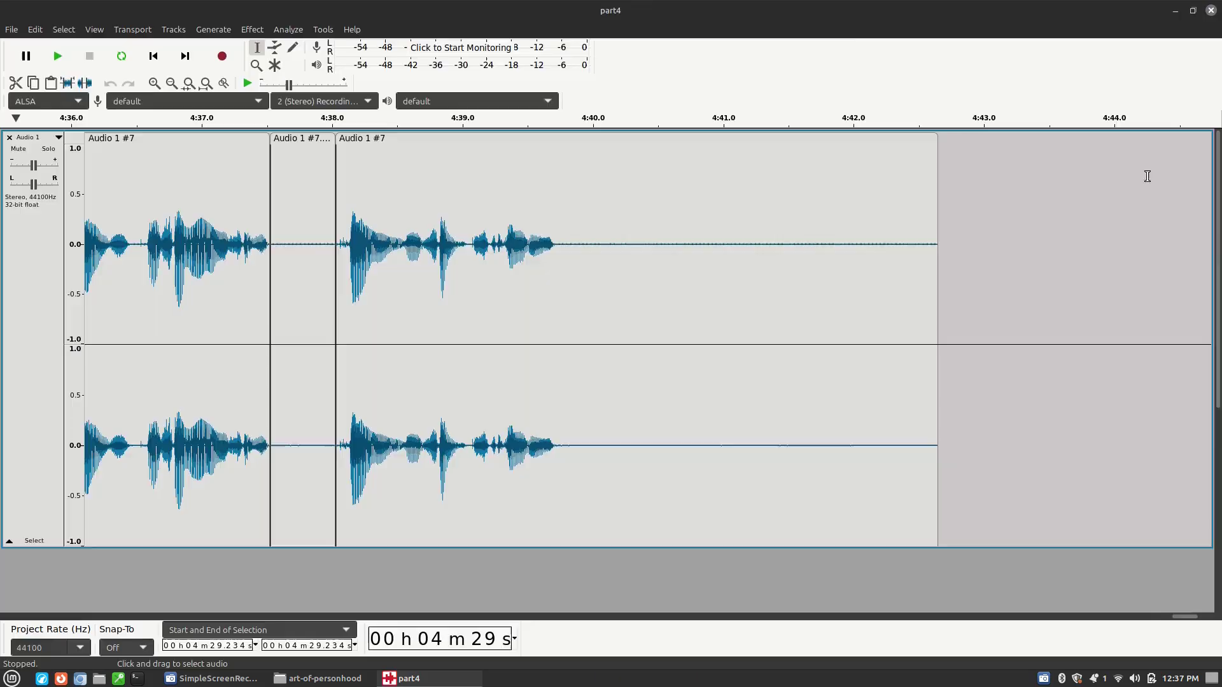
click(1210, 10)
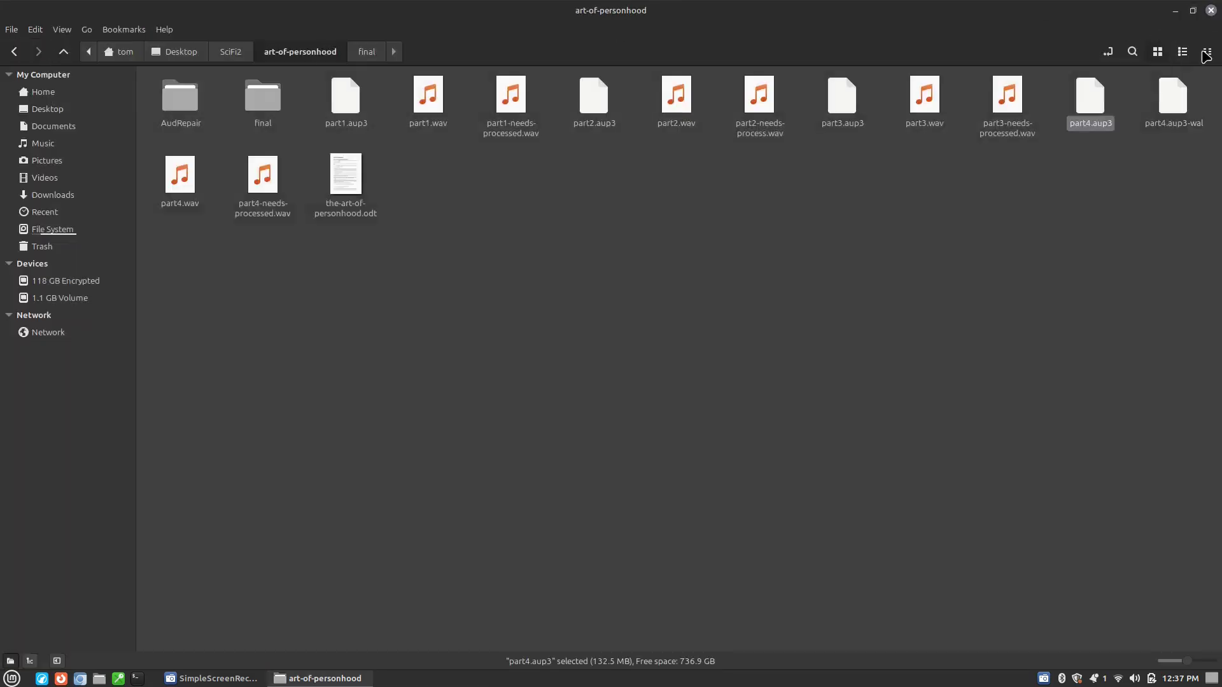
- Open the part4.aup3 project from the art-of-personhood folder in Audacity
right_click(1075, 118)
mouse_move(1114, 138)
click(1021, 158)
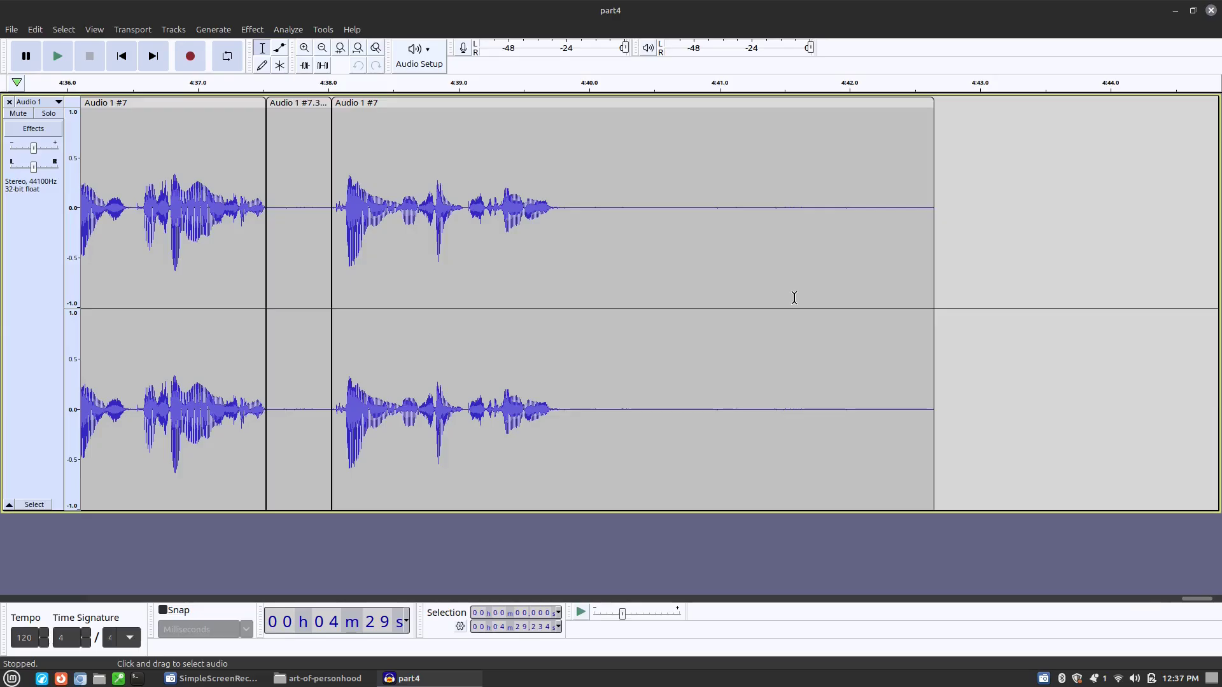
- Select all audio in the part4 project, run the ACX Check on it and dismiss the report
key(ctrl+a)
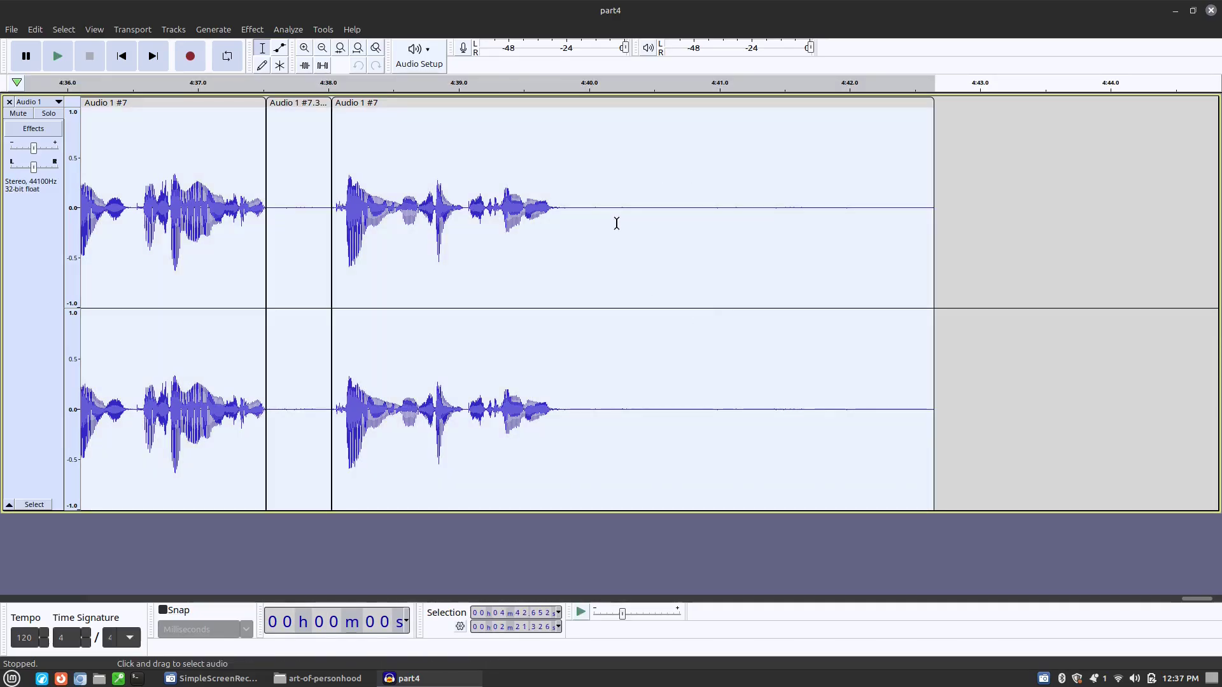
click(292, 32)
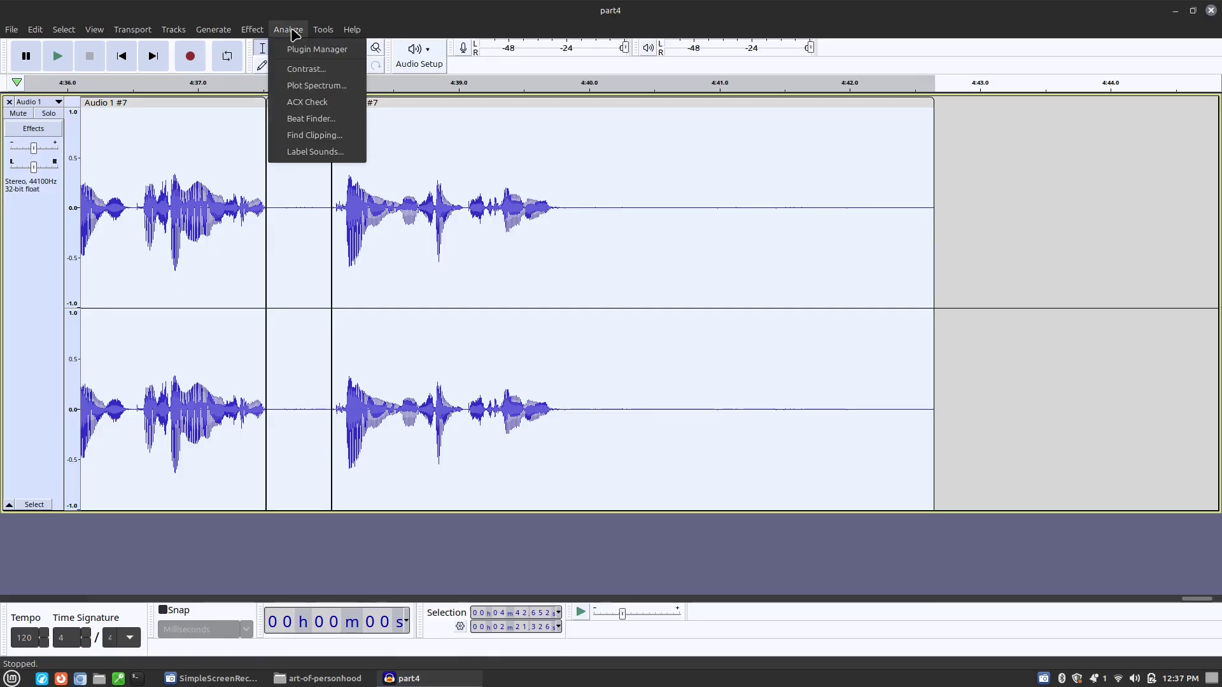
click(327, 104)
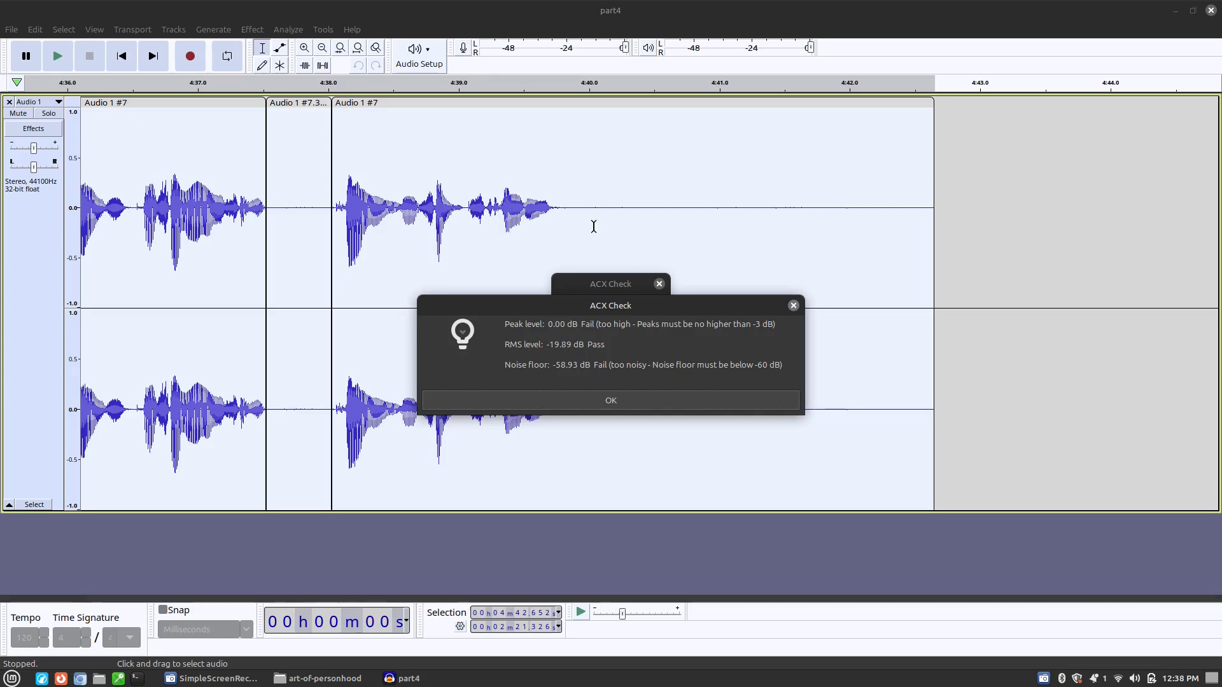
click(649, 401)
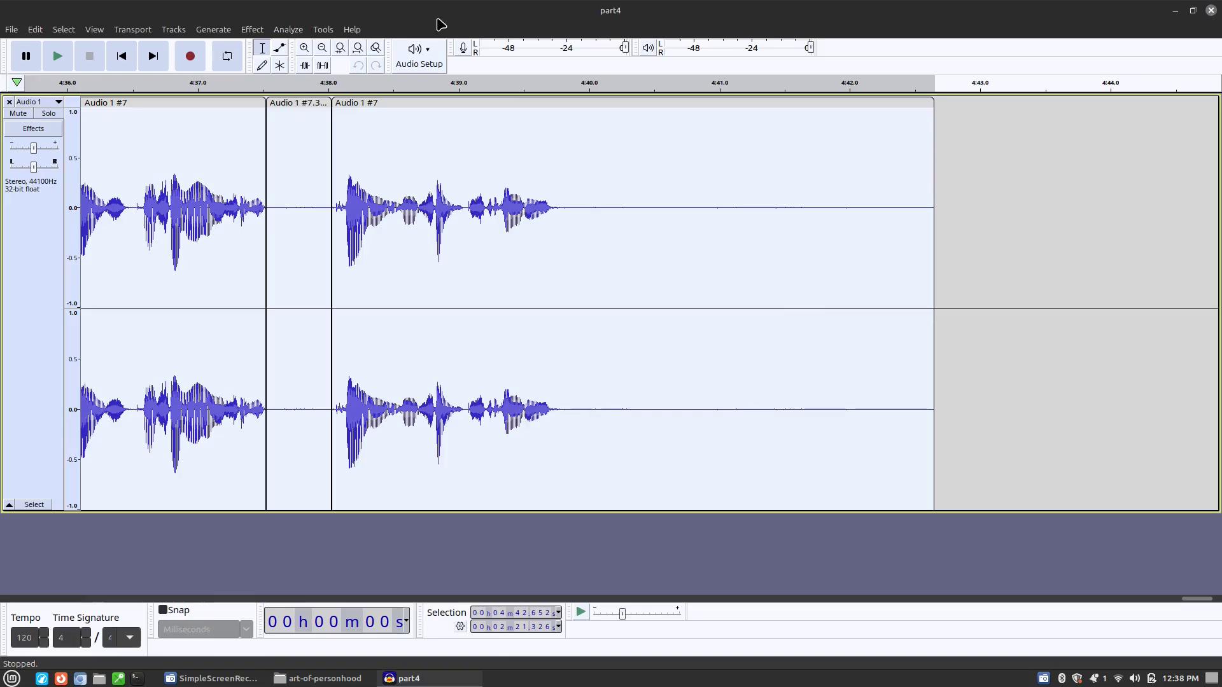
- Open the macro manager and compare the command steps of the ACX and ACX2 macros
click(323, 29)
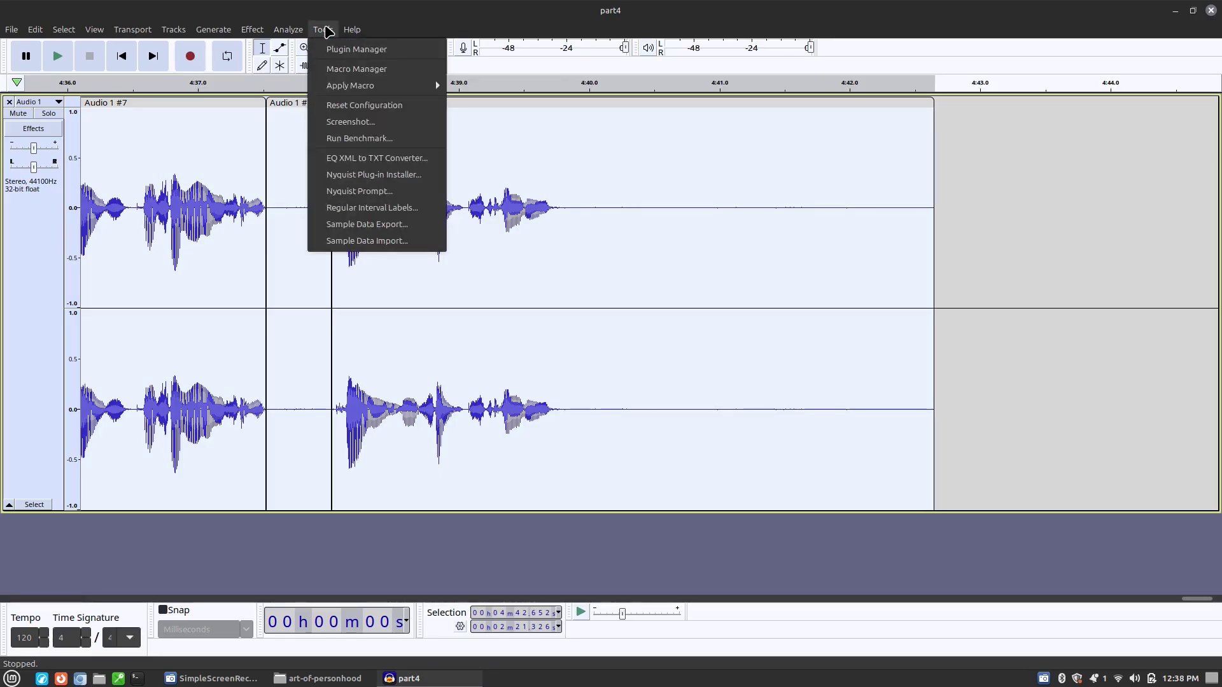
click(363, 70)
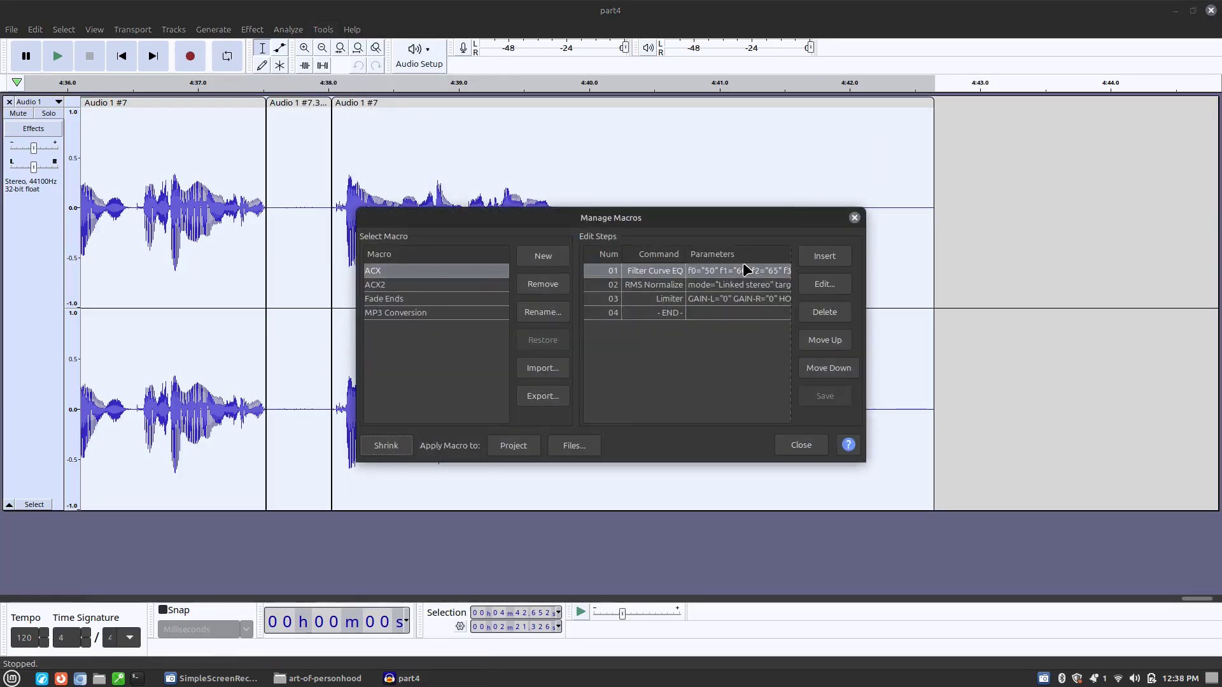
click(383, 282)
click(387, 273)
click(391, 284)
click(401, 274)
click(467, 287)
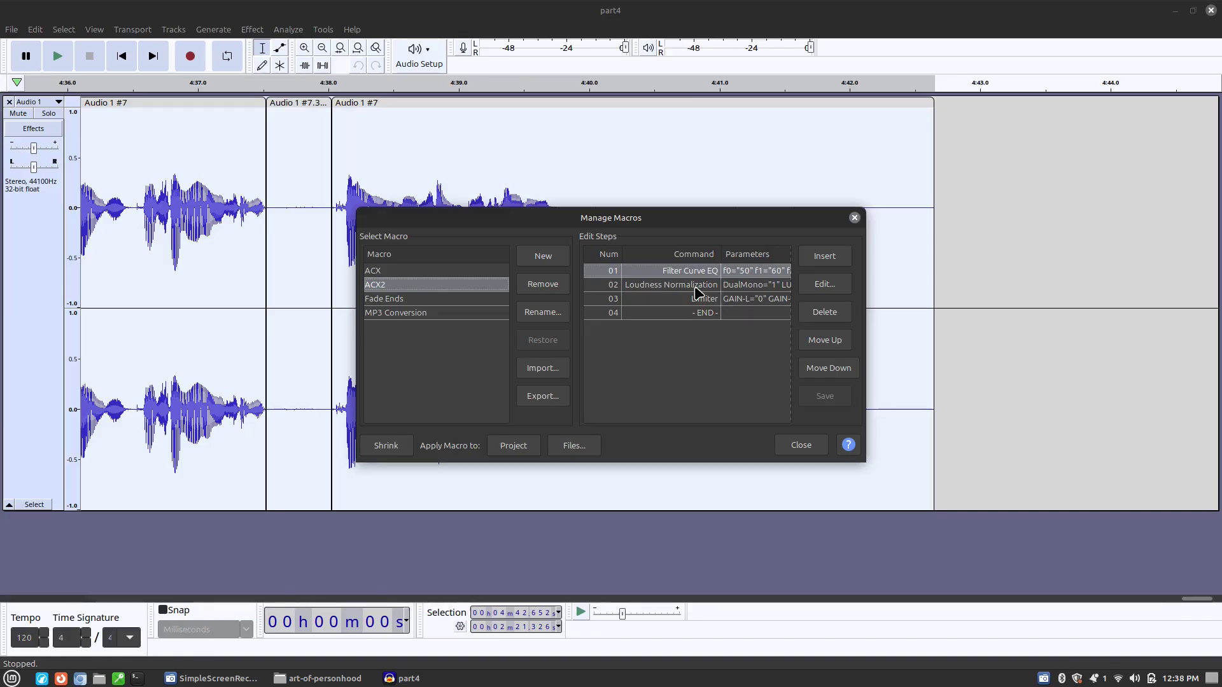
click(428, 273)
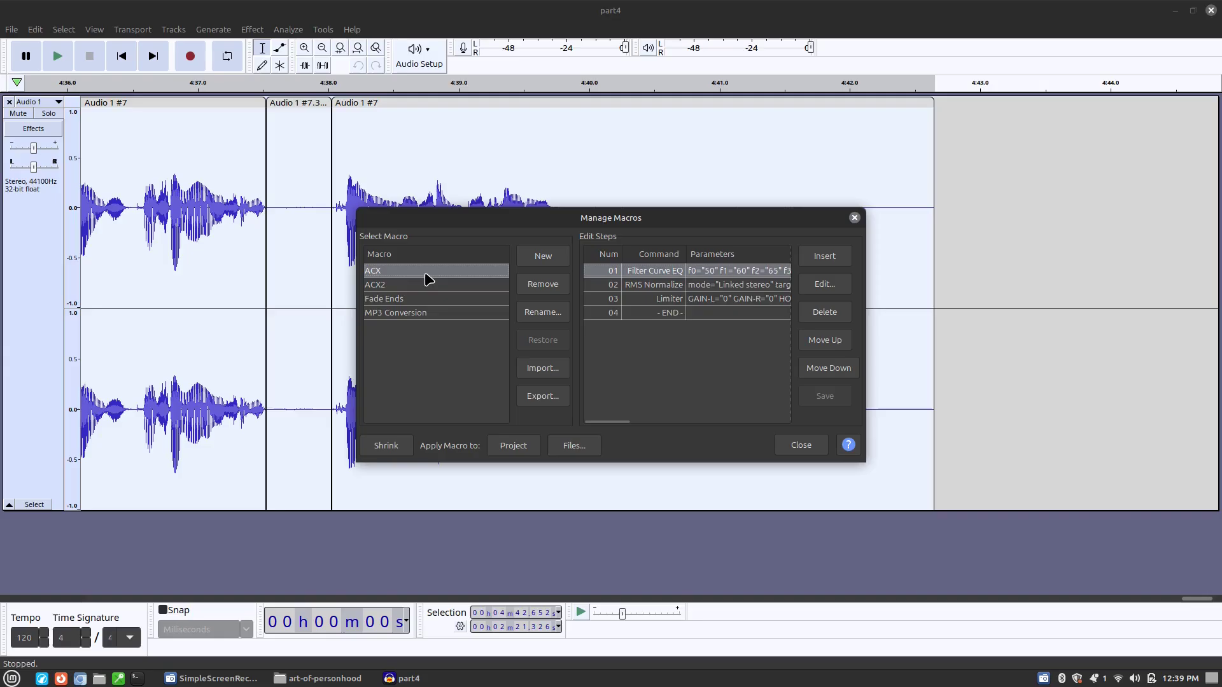
- Inspect the RMS Normalize and Limiter settings of the ACX macro without changing them, and close the macro manager
click(679, 286)
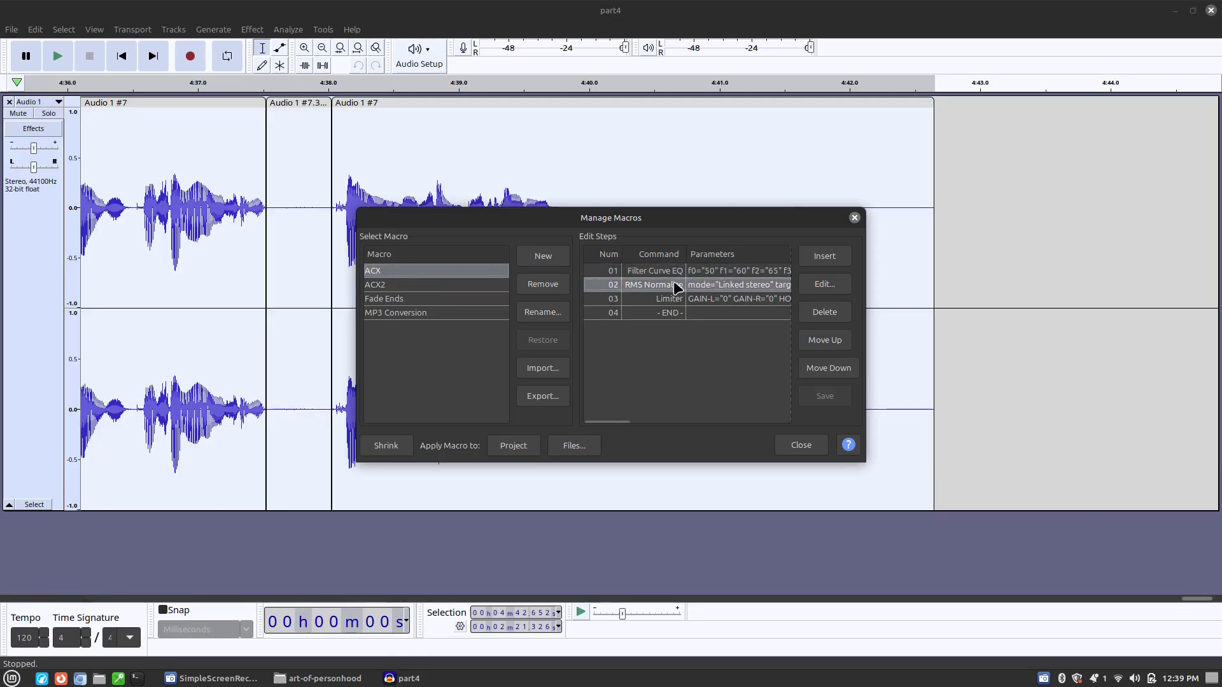
click(822, 288)
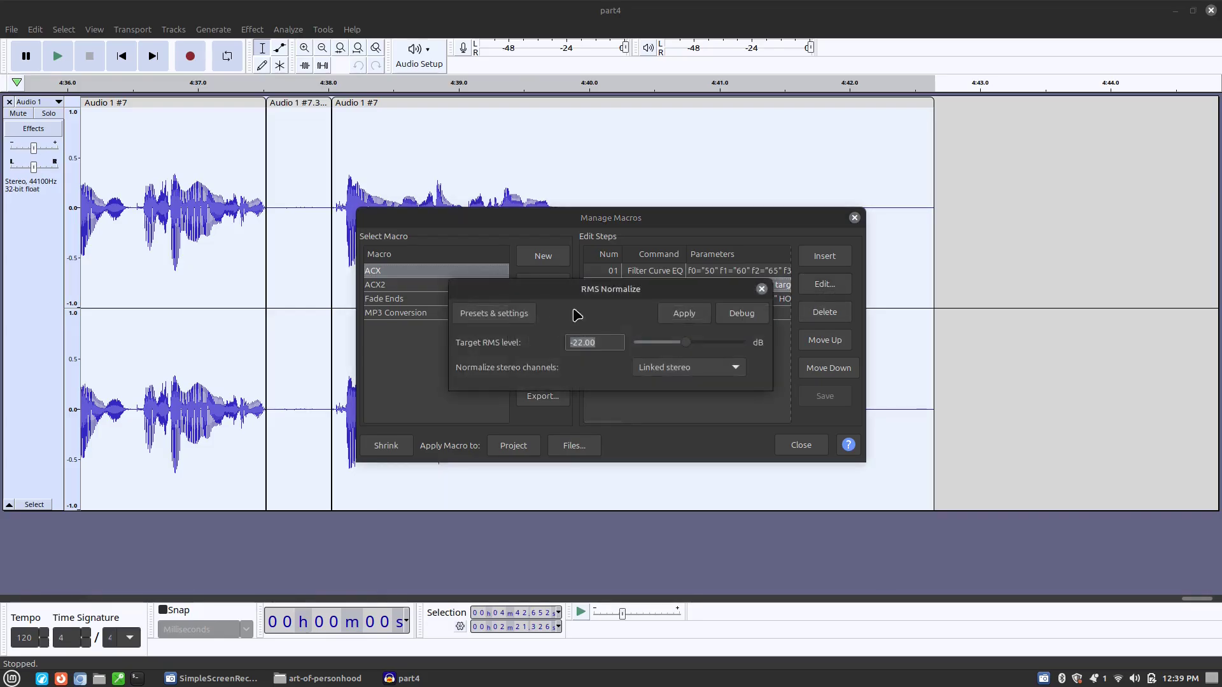
click(761, 290)
click(668, 301)
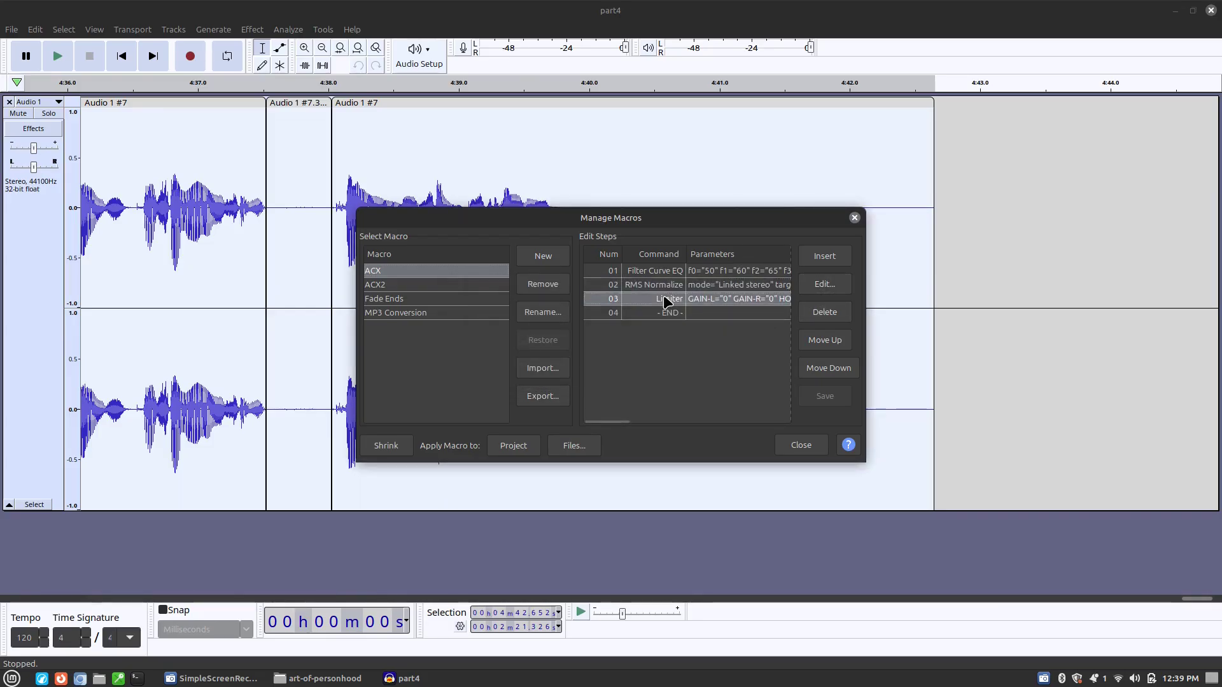
click(822, 283)
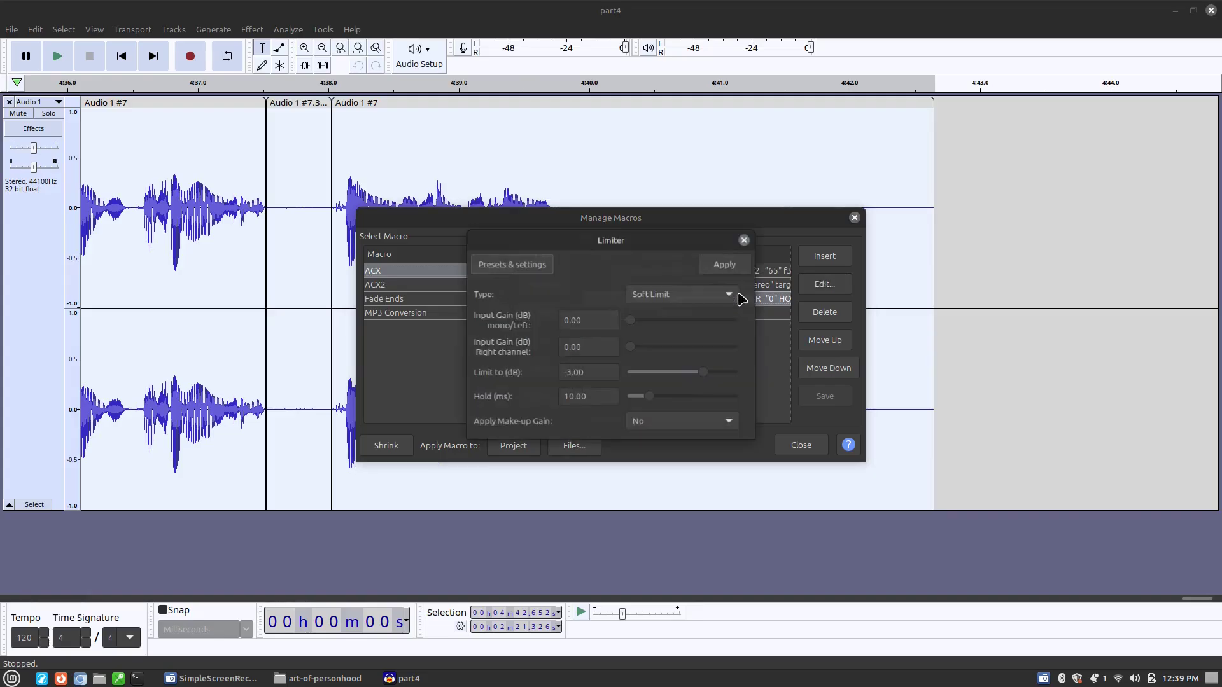
click(745, 240)
click(800, 445)
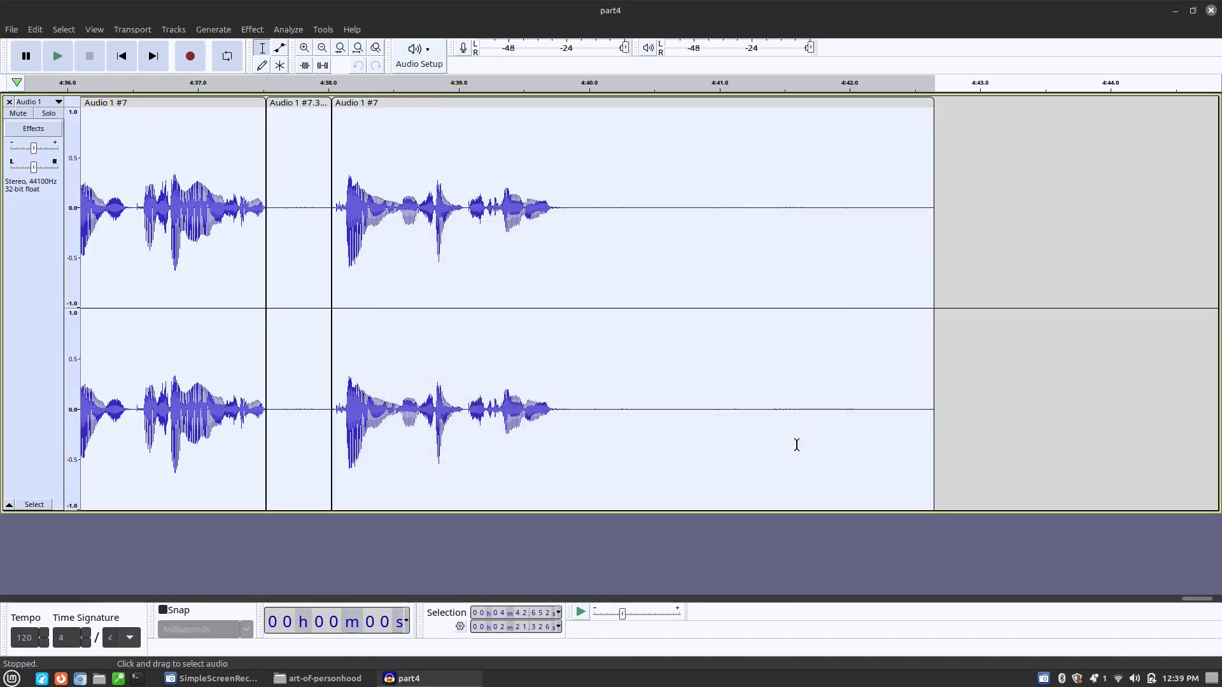
- Apply the ACX macro to the selected part4 audio
click(301, 30)
mouse_move(326, 30)
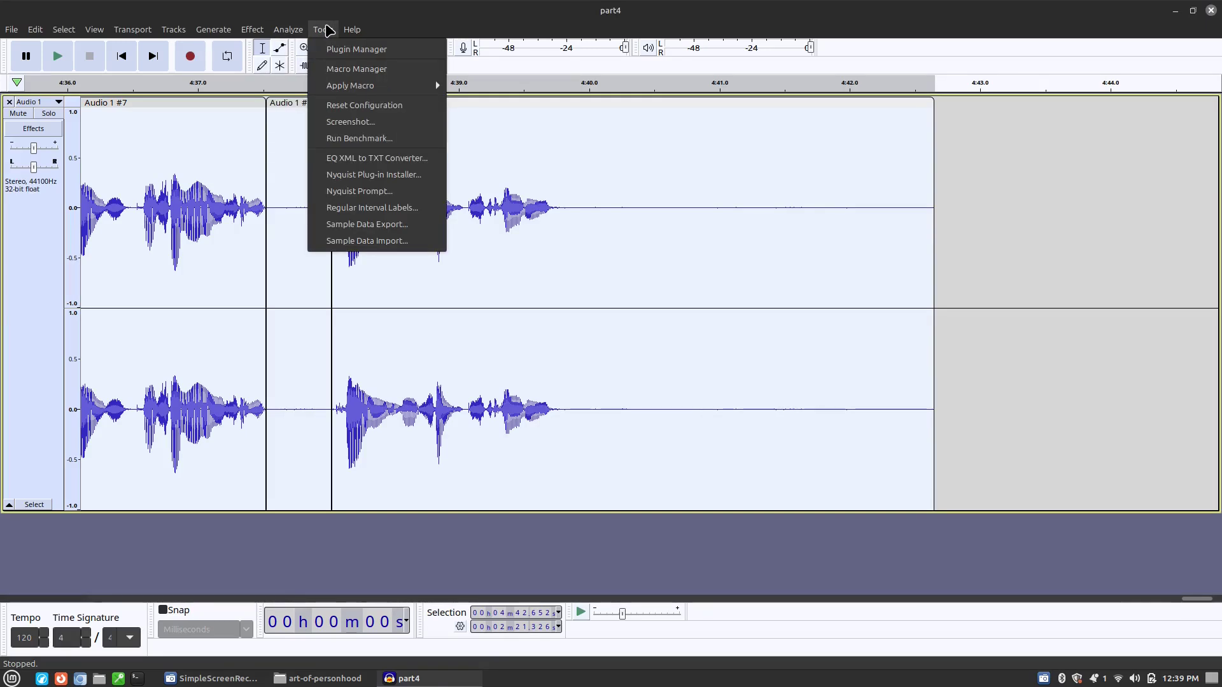
mouse_move(371, 84)
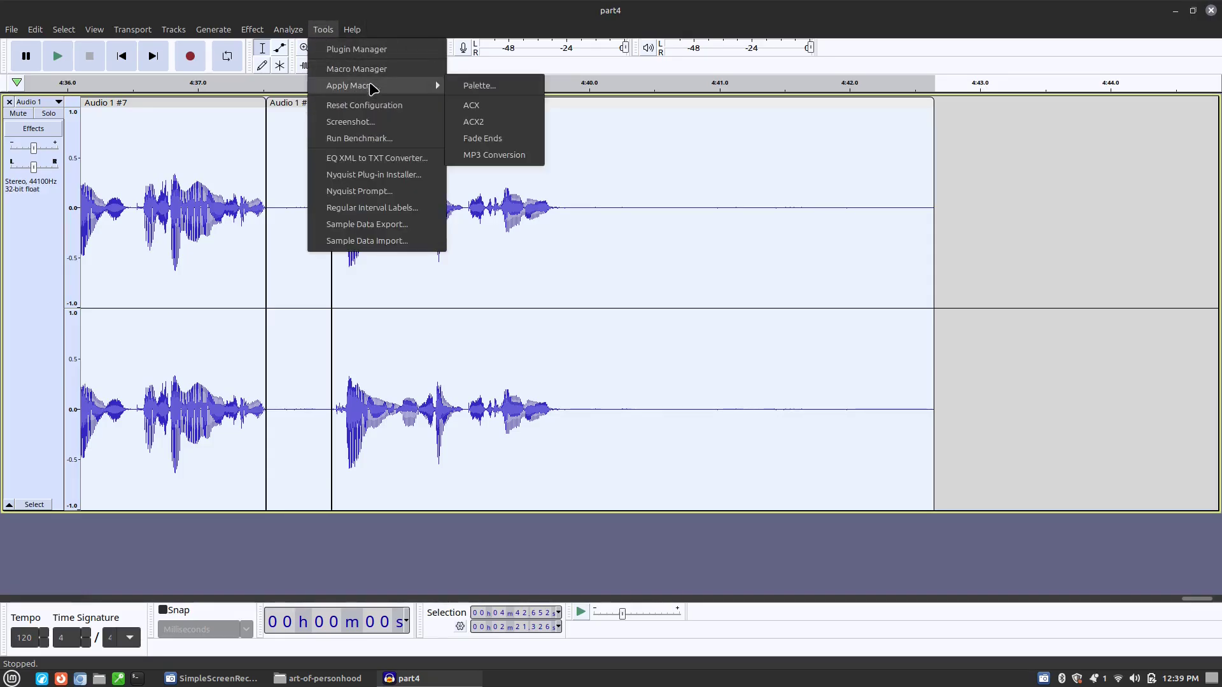
click(500, 106)
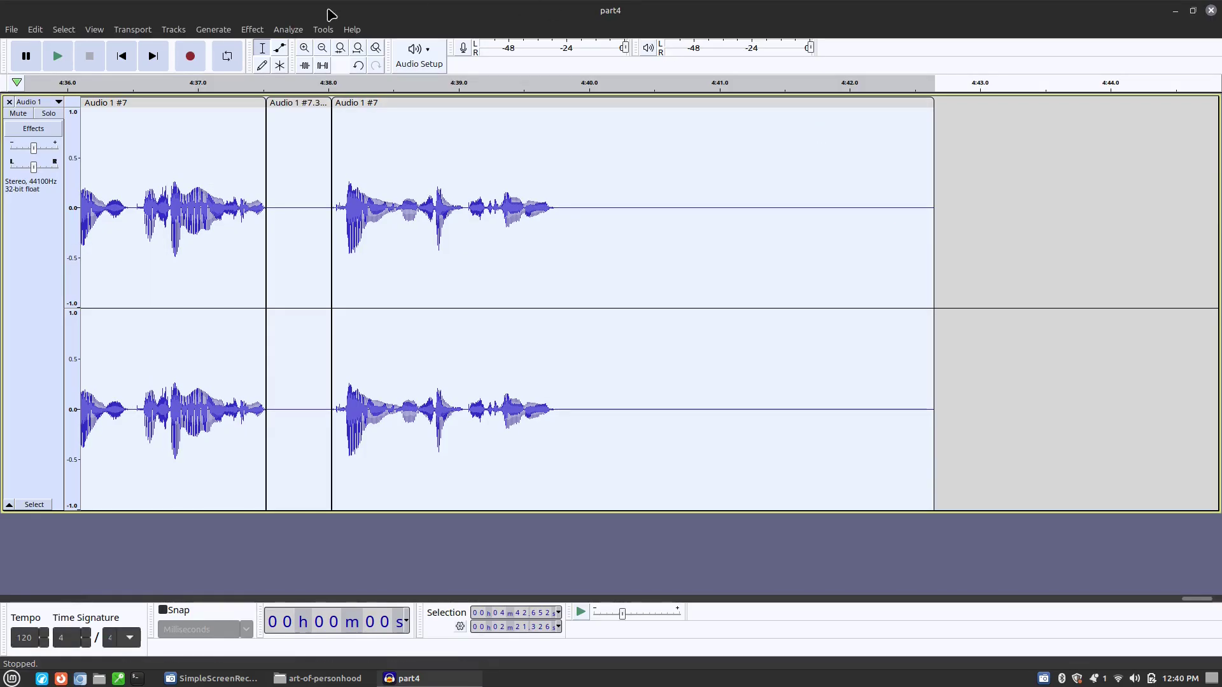
- Run the ACX Check again on the processed part4 audio and dismiss the report
click(289, 29)
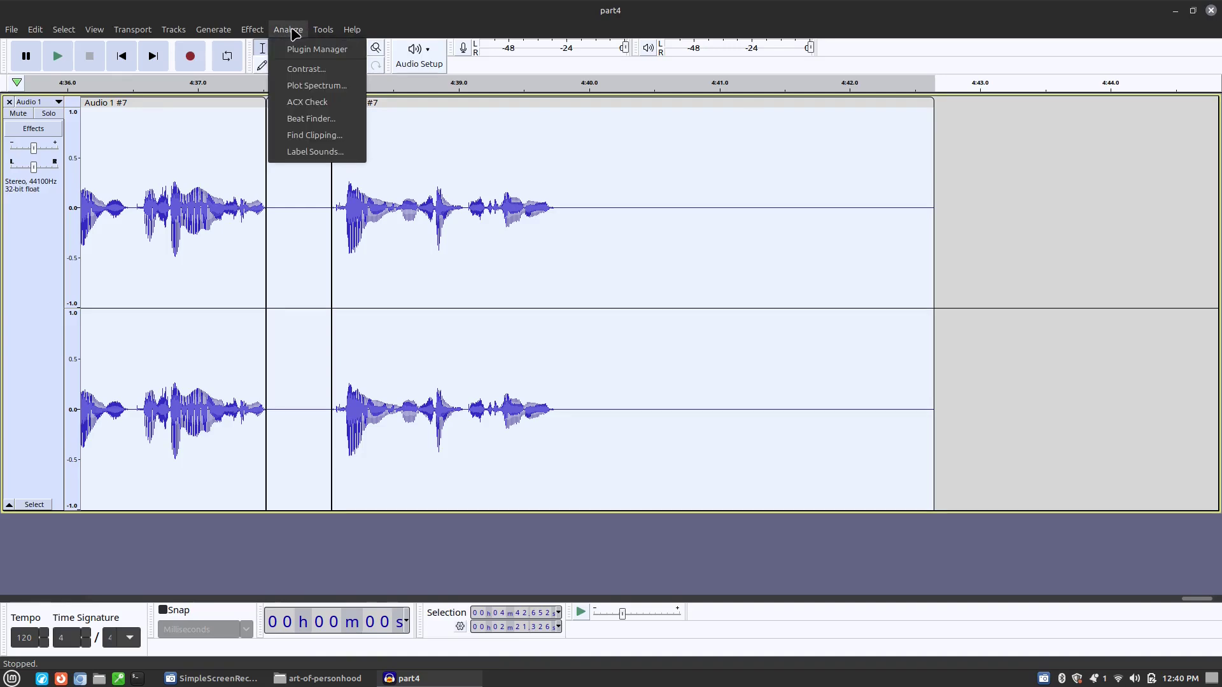
click(681, 230)
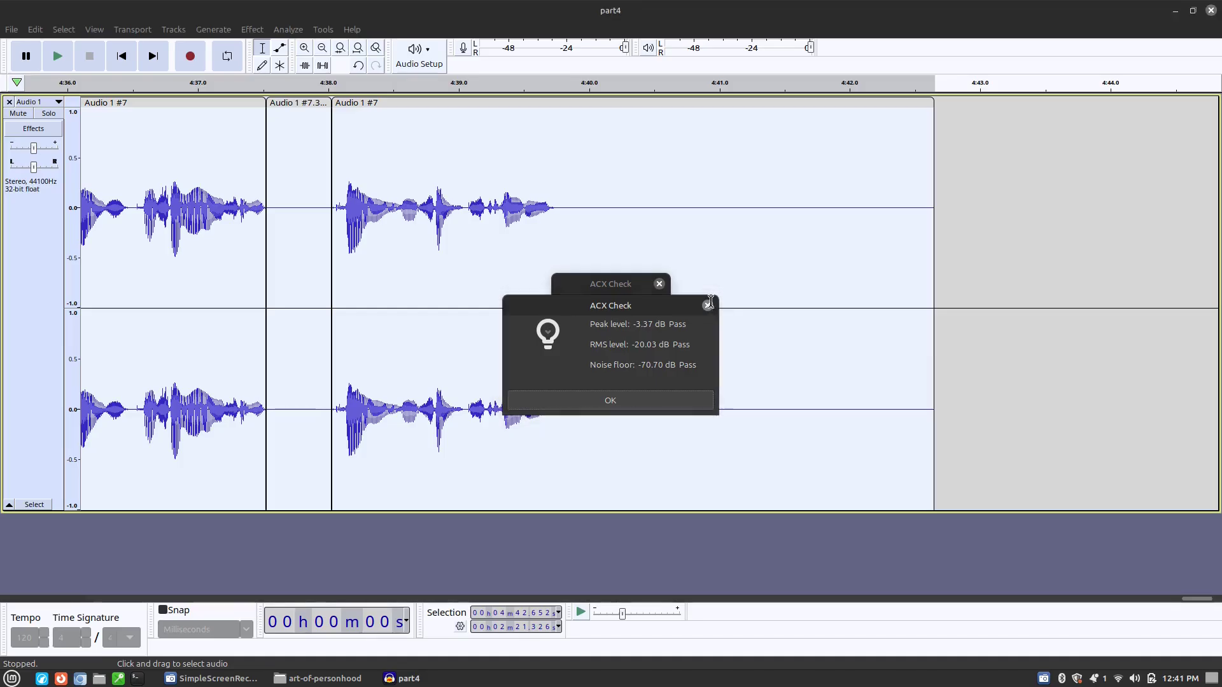
click(707, 306)
- Close the part4 project without saving and open part3.aup3 in Audacity
click(1211, 11)
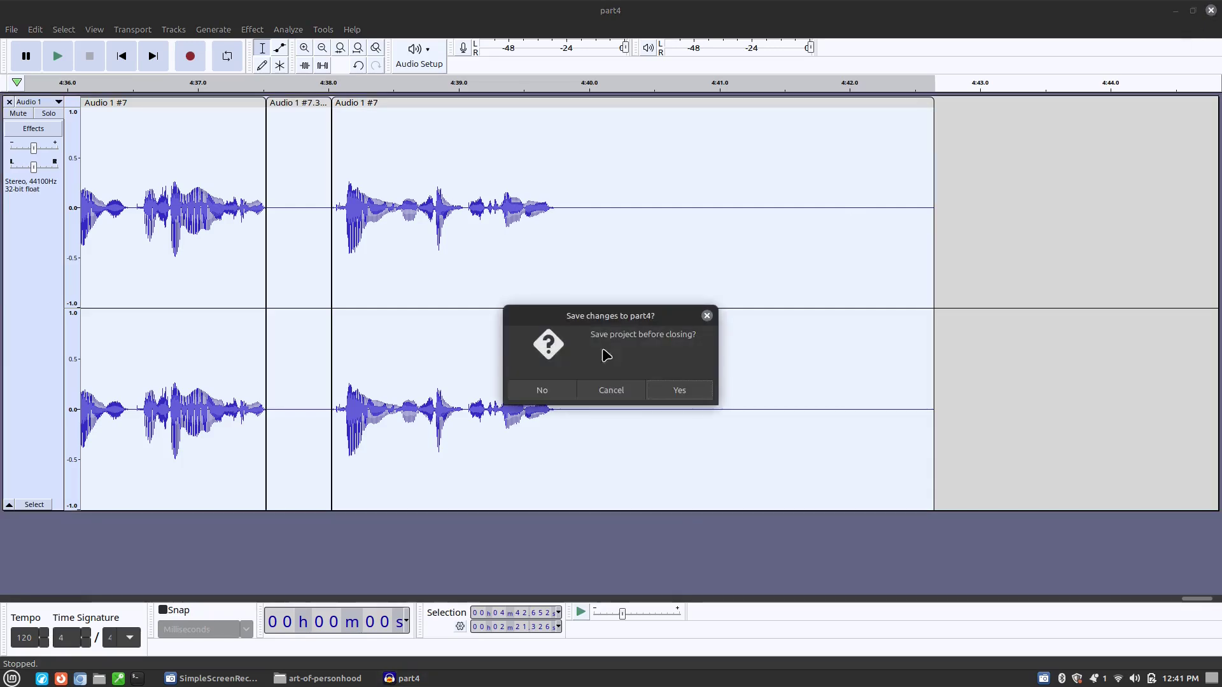
click(570, 397)
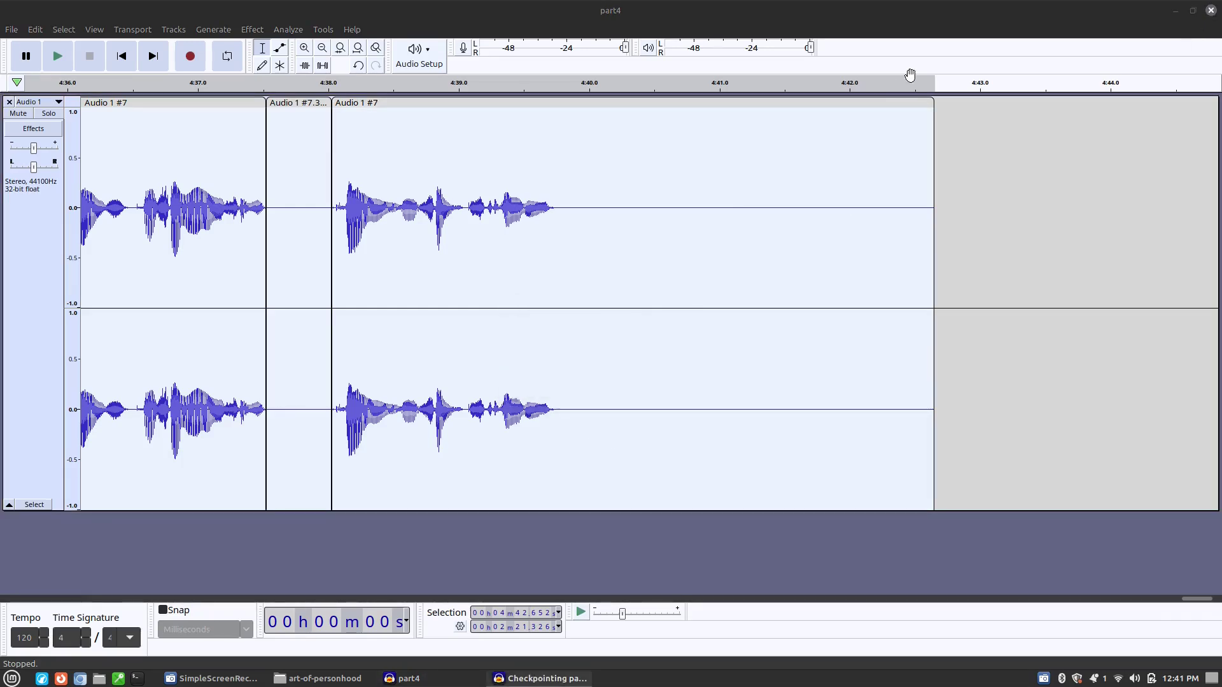
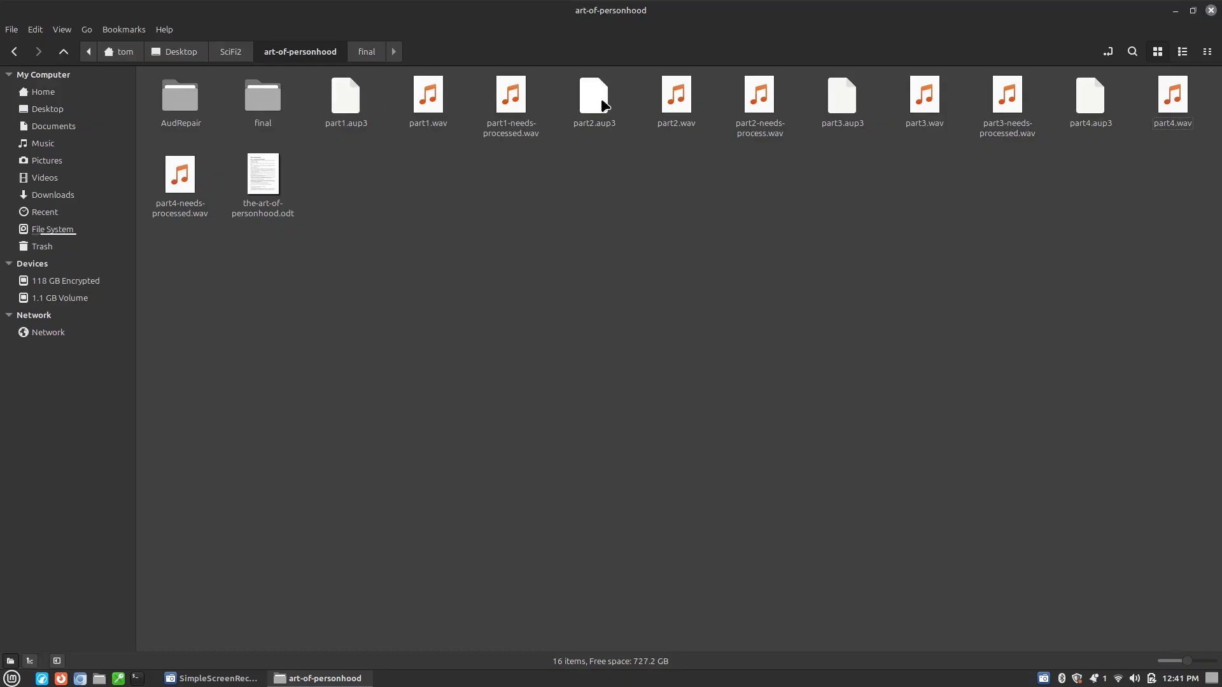
right_click(859, 114)
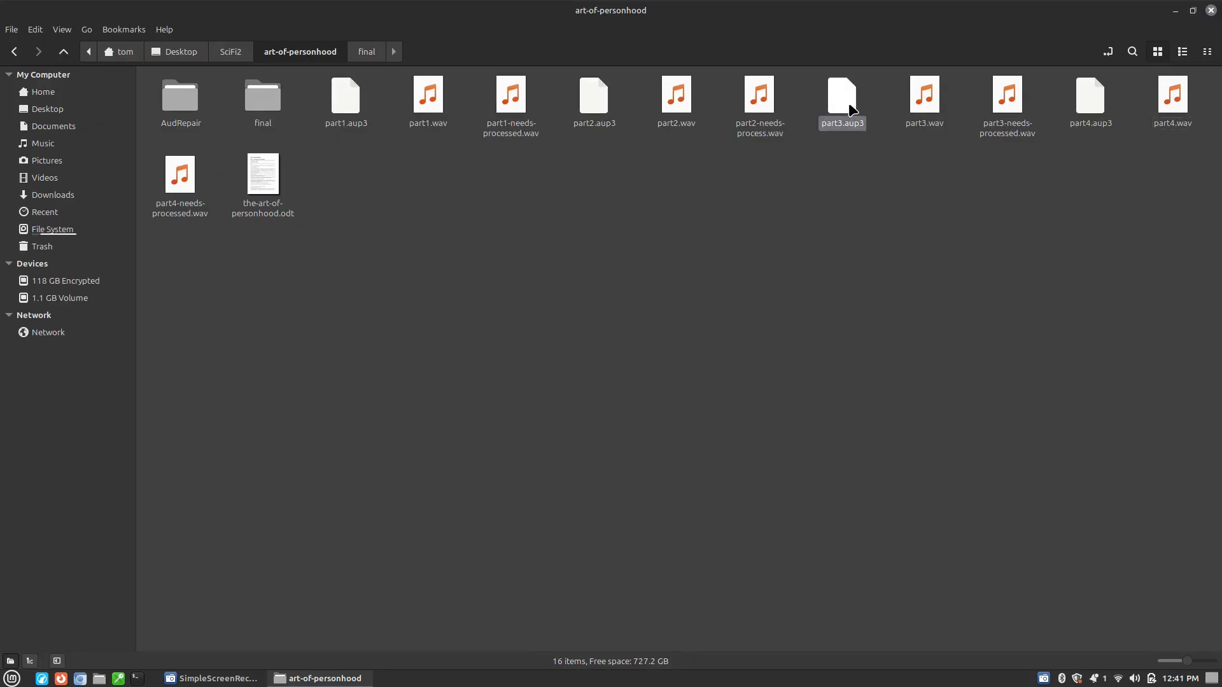
click(860, 115)
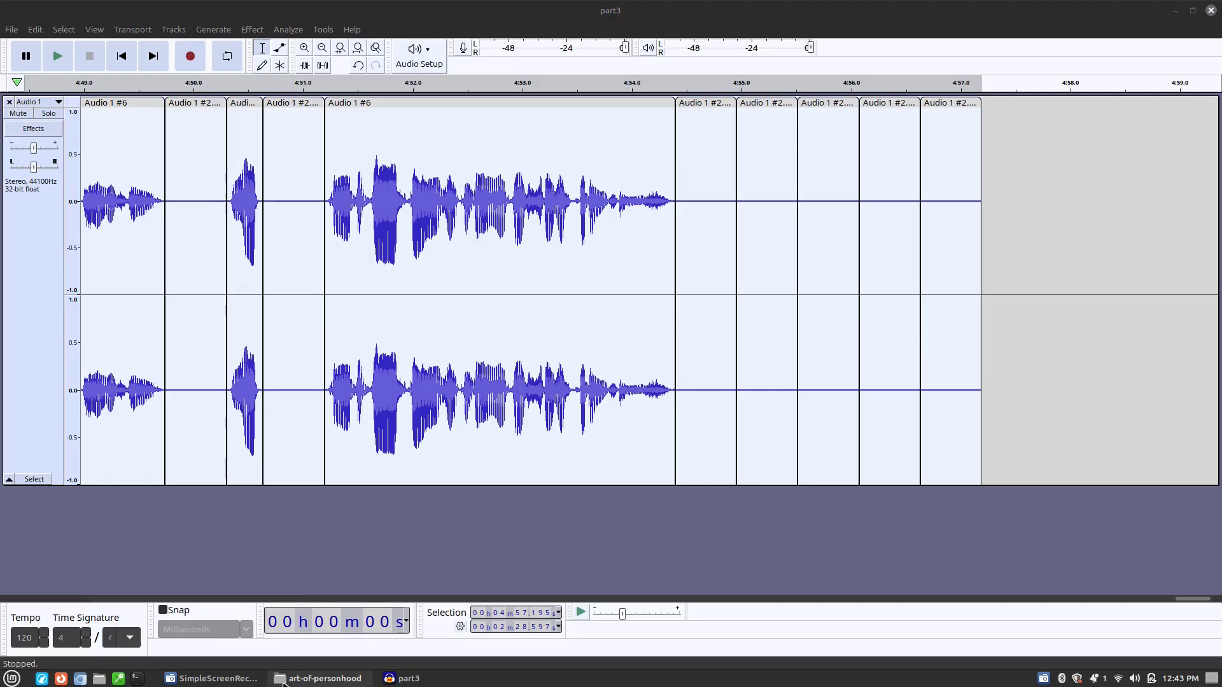
- Return to the art-of-personhood folder and open part2.aup3 in Audacity
click(283, 679)
click(284, 680)
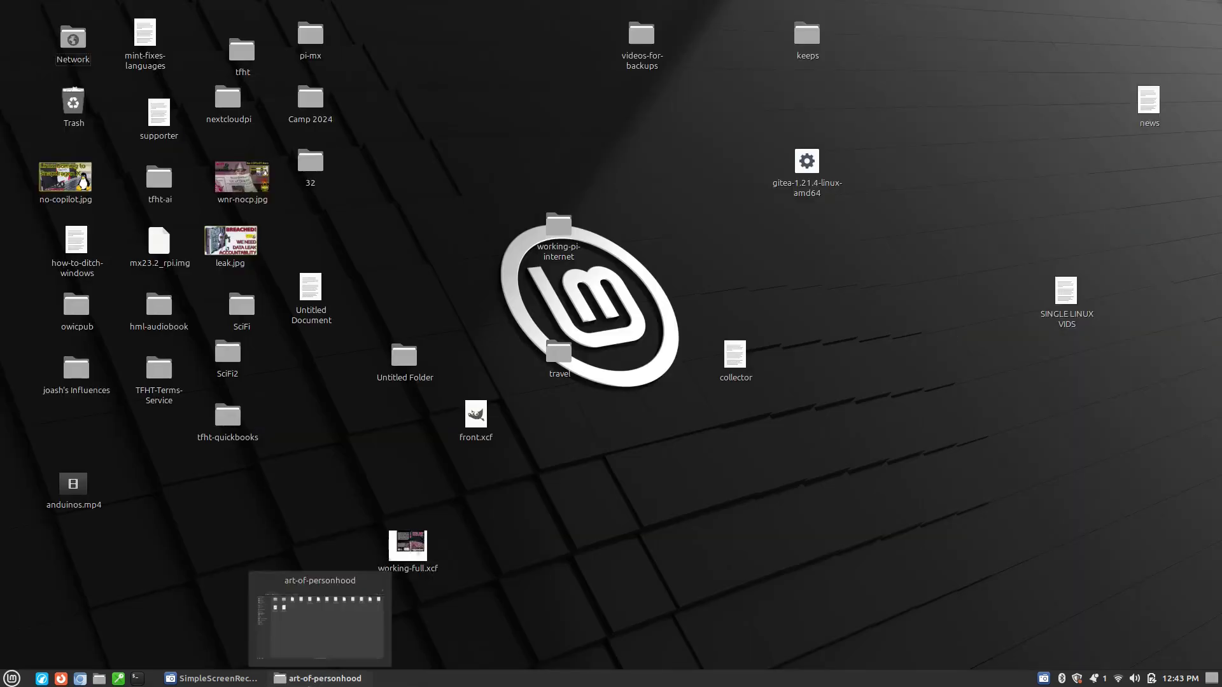
click(283, 680)
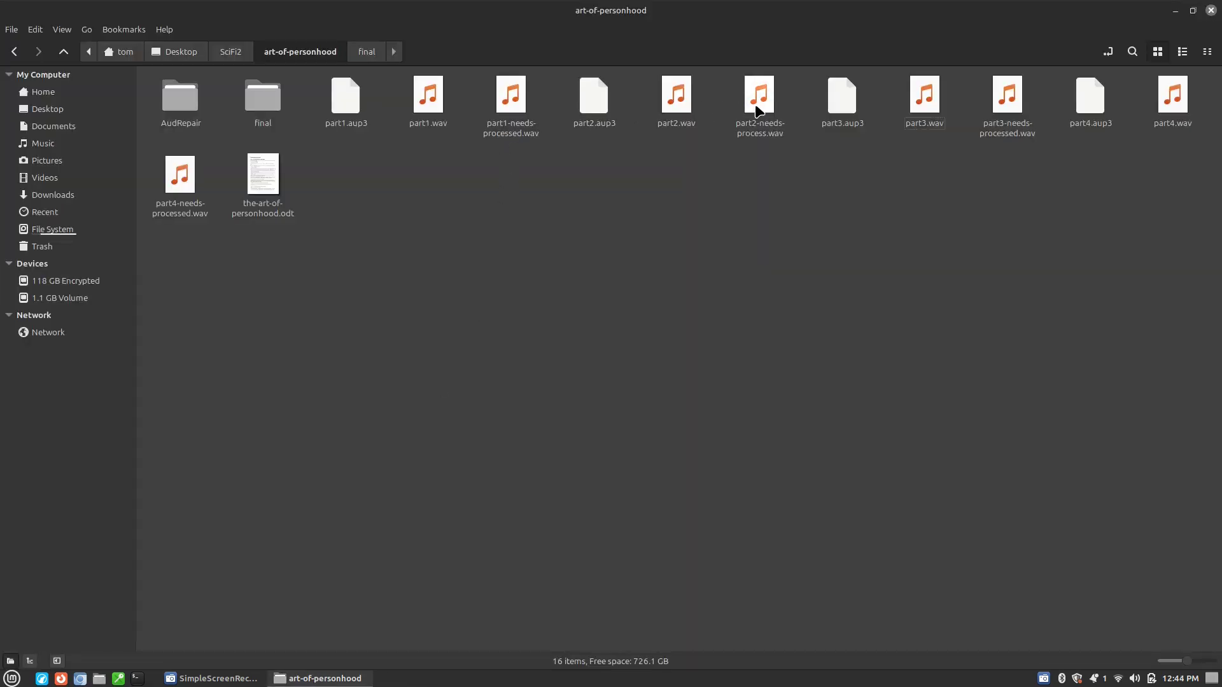
click(595, 105)
right_click(602, 108)
mouse_move(641, 140)
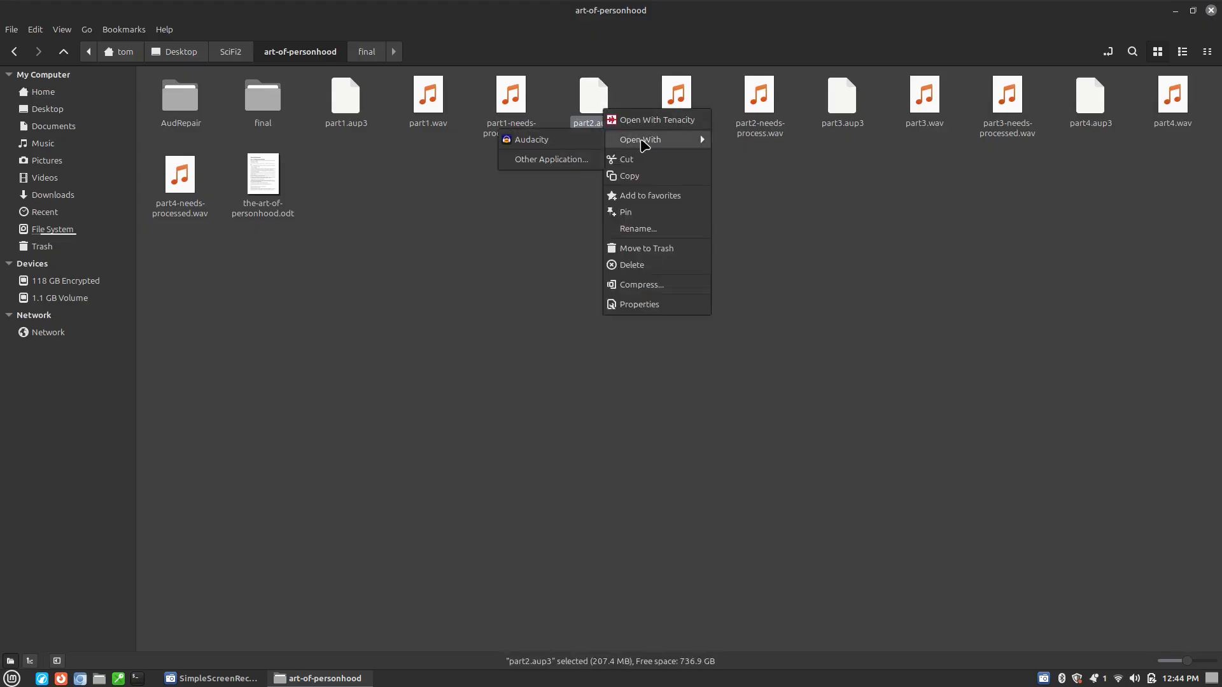
click(527, 140)
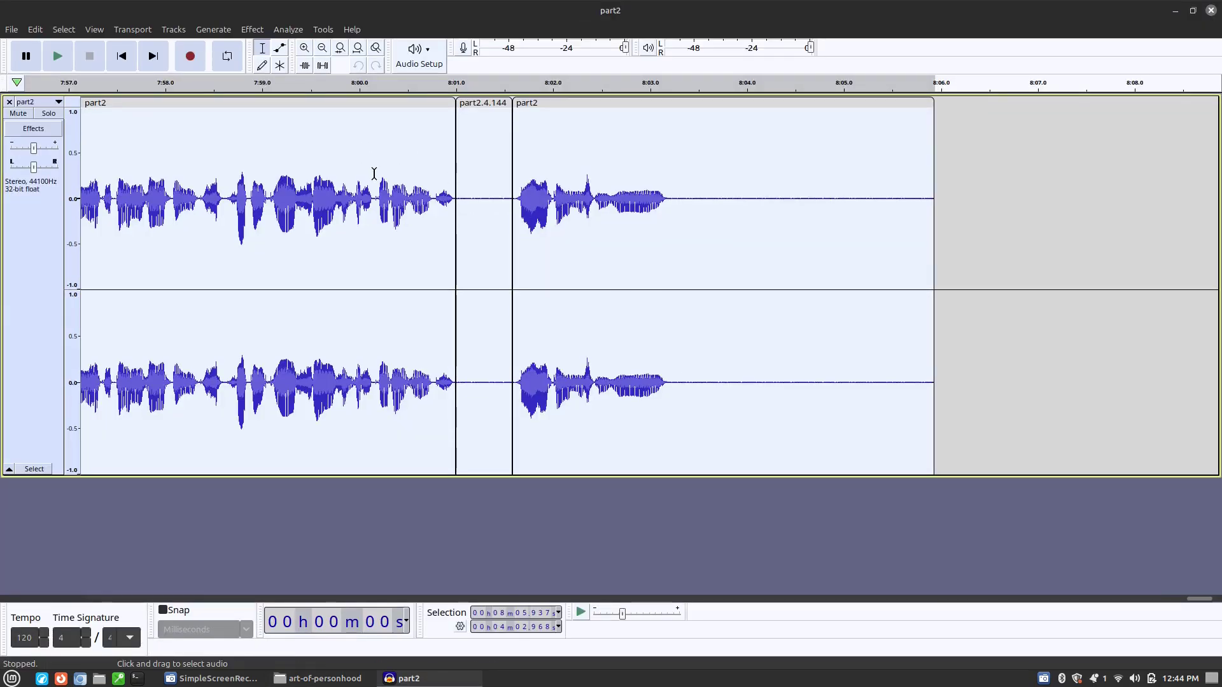
- Run the ACX Check on the selected part2 audio
click(288, 29)
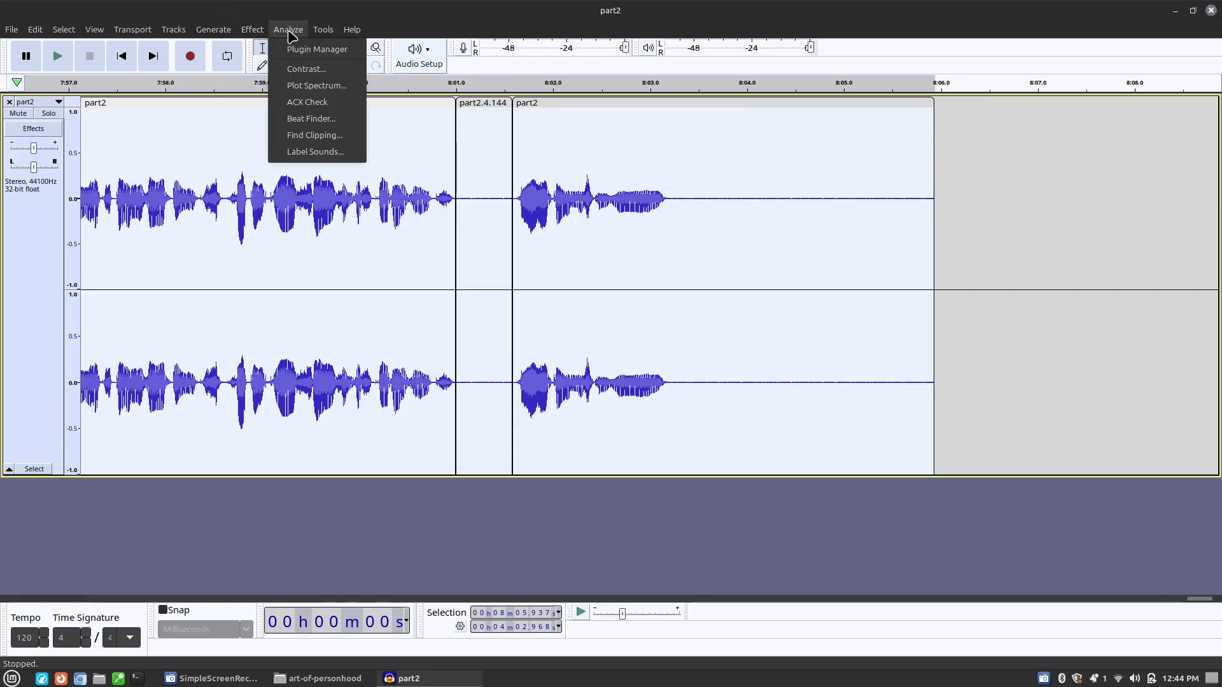
click(313, 102)
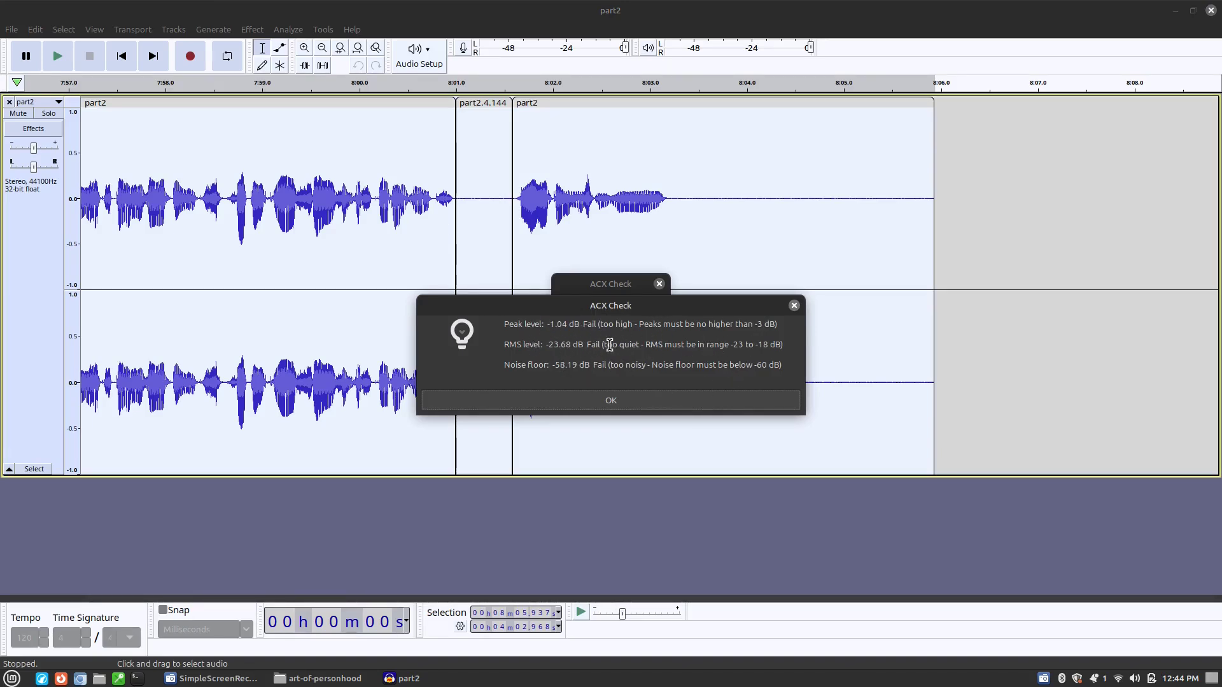
- Dismiss the ACX Check report and apply the ACX macro to the selected part2 audio
click(793, 305)
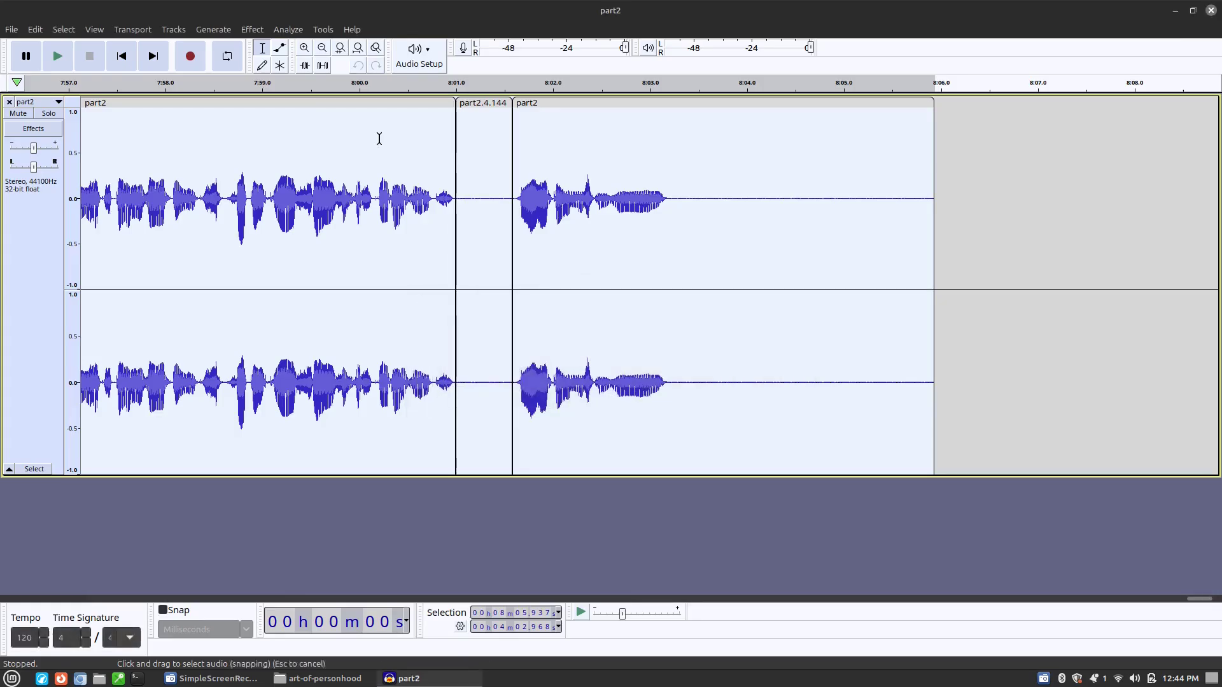
click(322, 29)
mouse_move(432, 89)
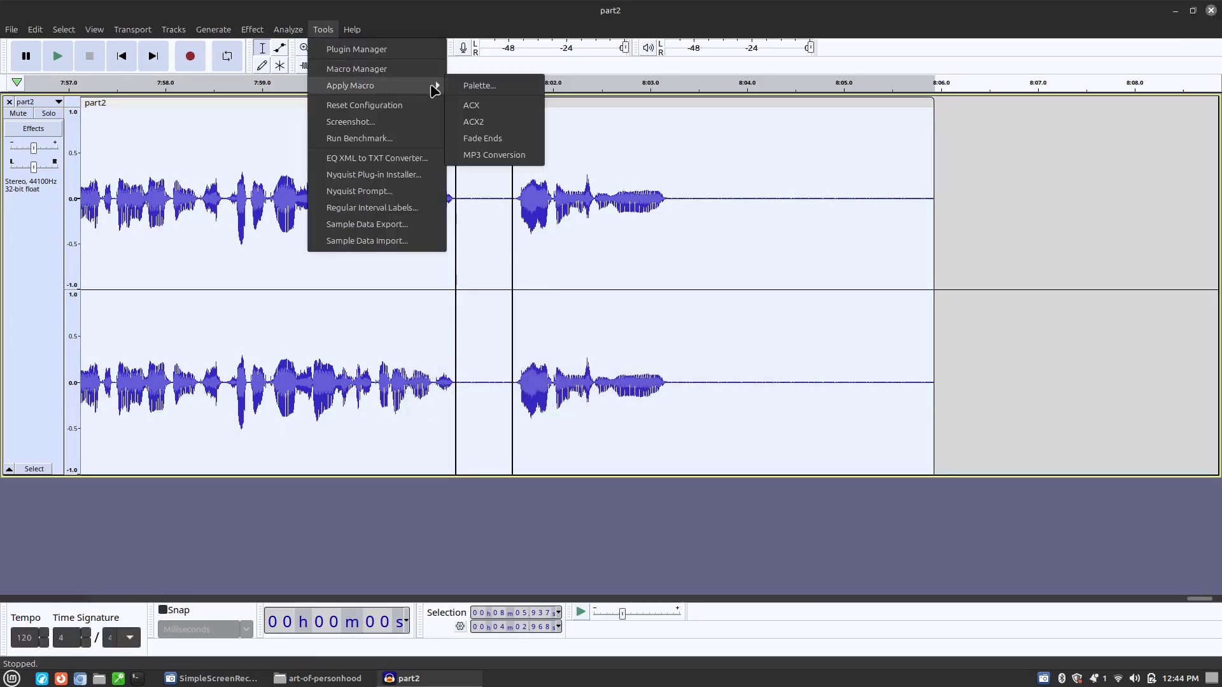
click(496, 106)
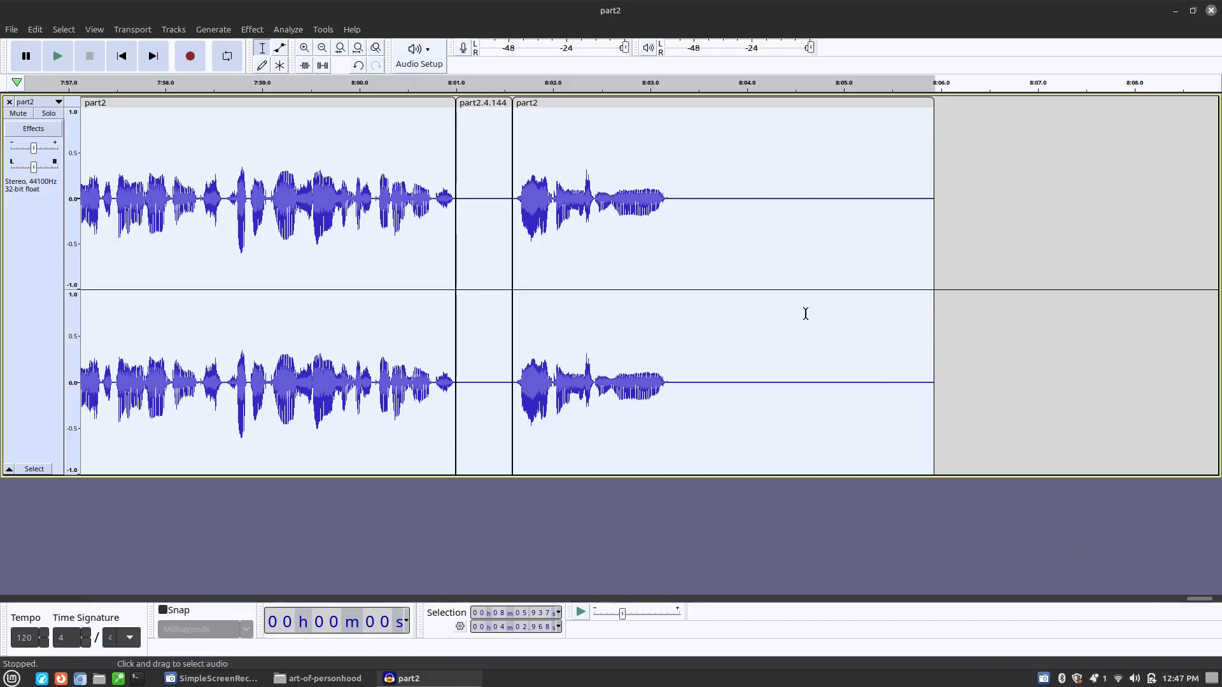
- Run the ACX Check on the processed part2 audio, waiting out the analysis, and dismiss the report
click(288, 30)
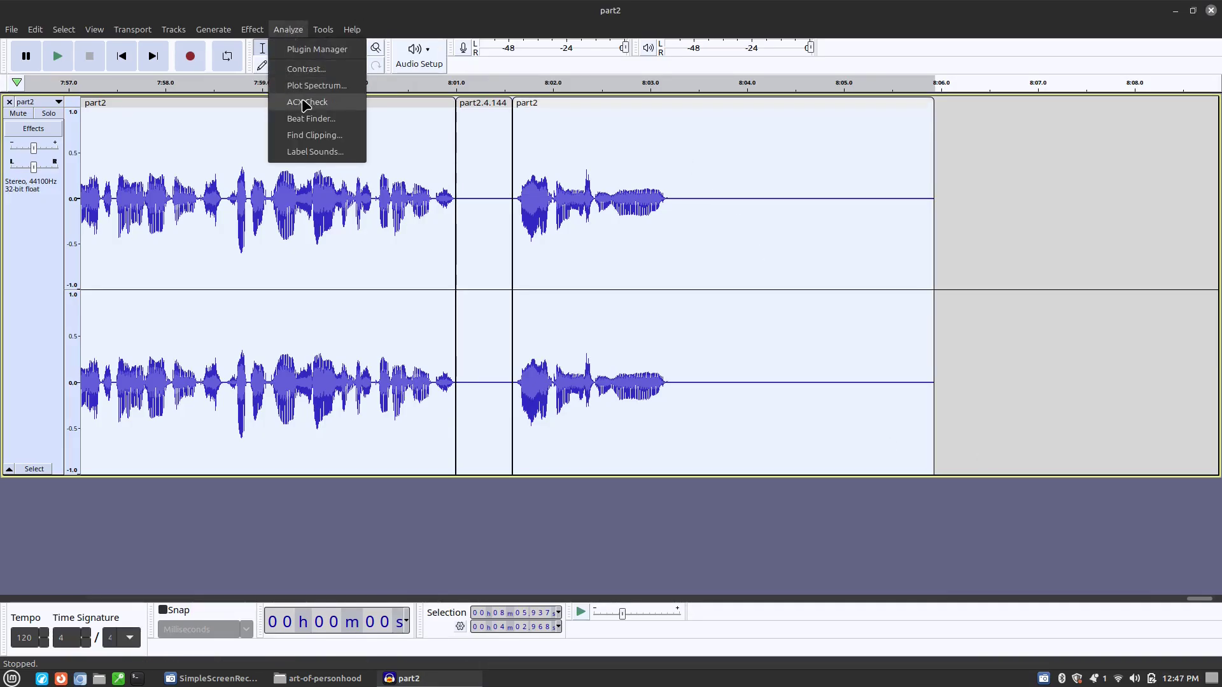
key(Escape)
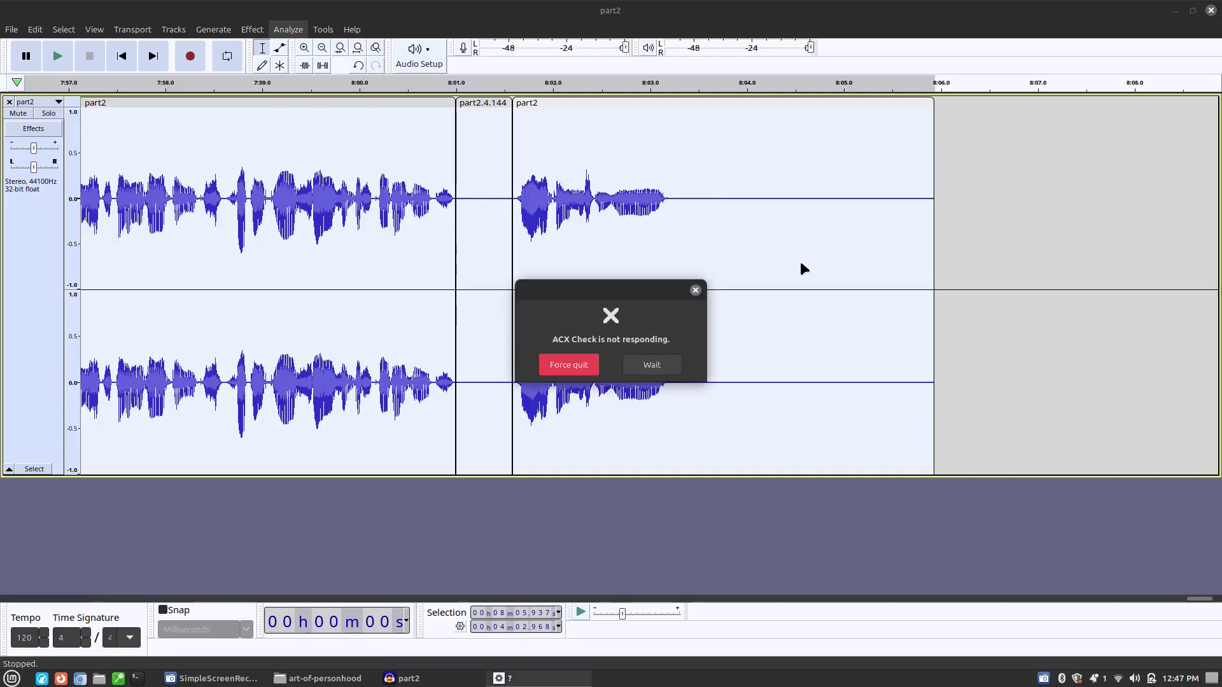
click(656, 364)
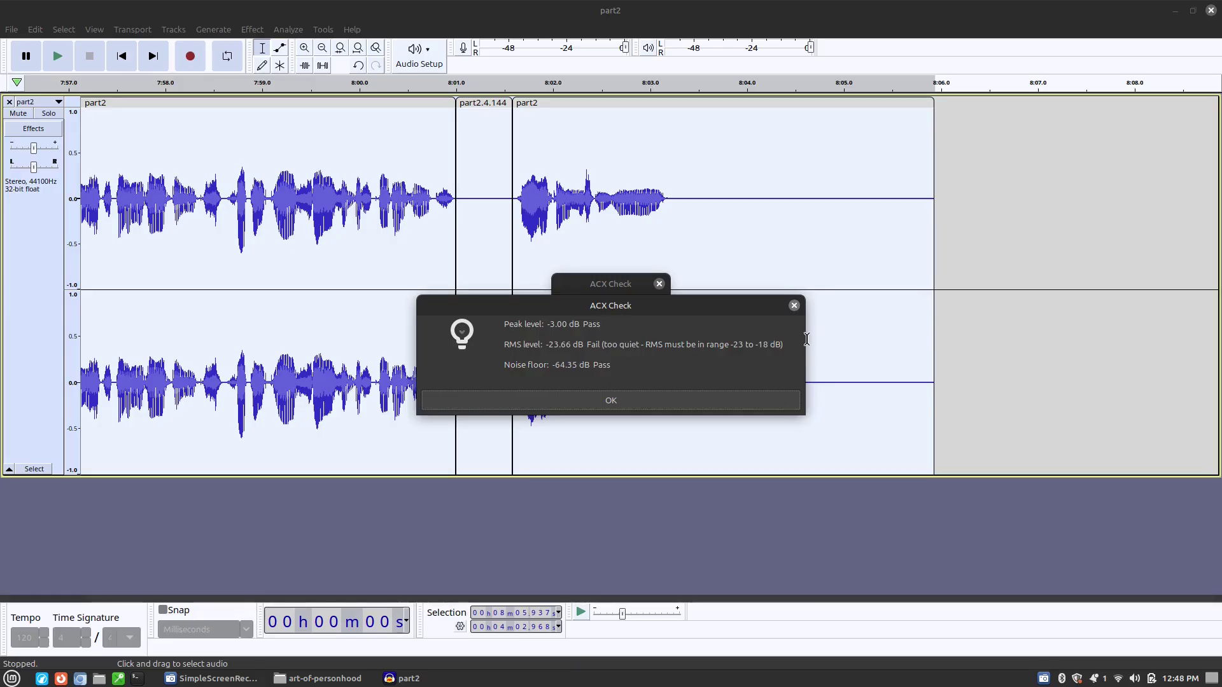
click(794, 306)
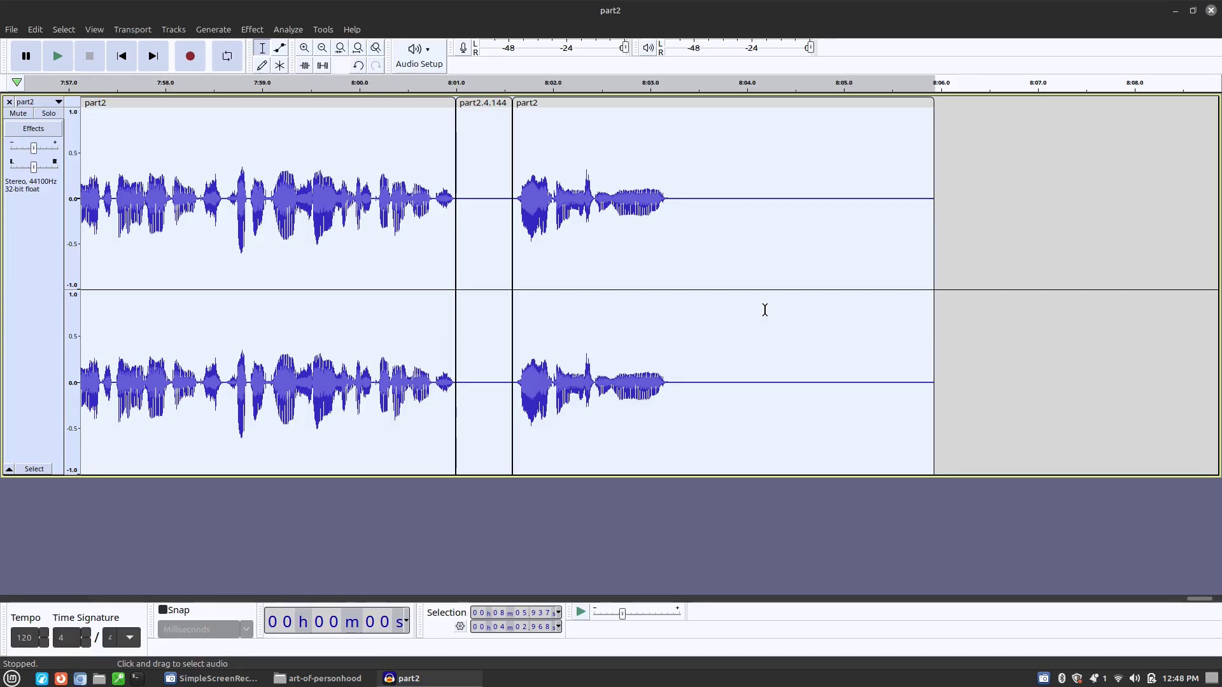
- Close the part2 project without saving and open part2-needs-process.wav in Audacity
click(1210, 12)
click(538, 390)
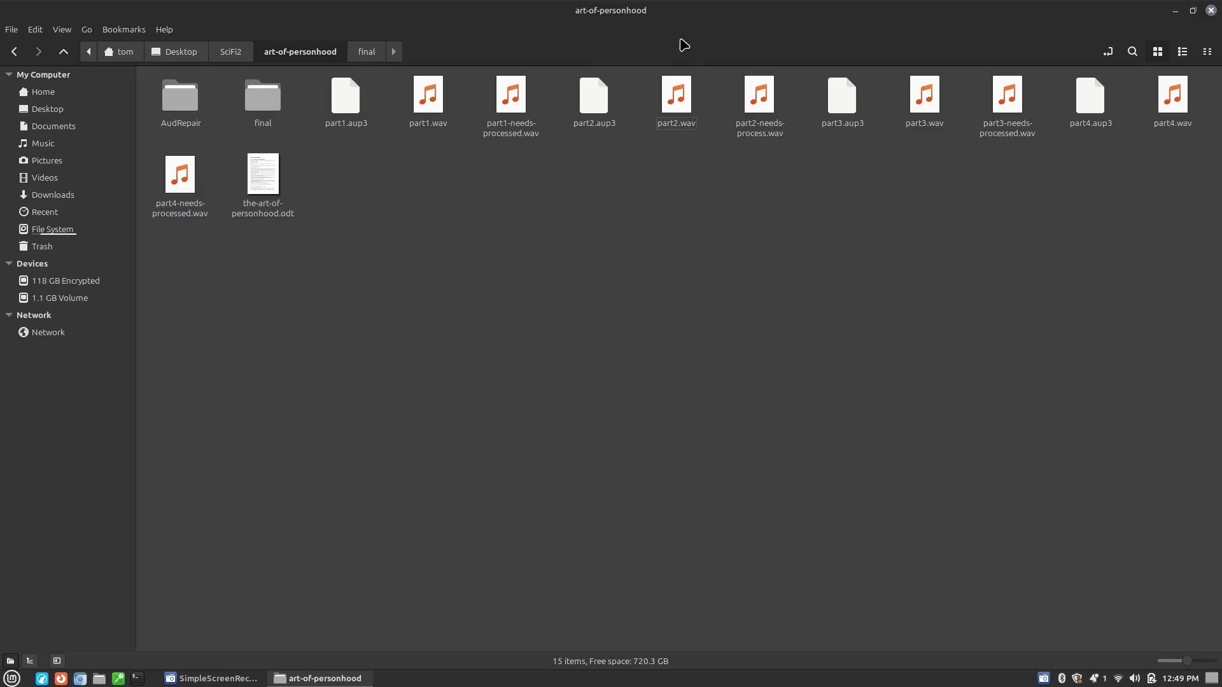
click(750, 94)
right_click(768, 101)
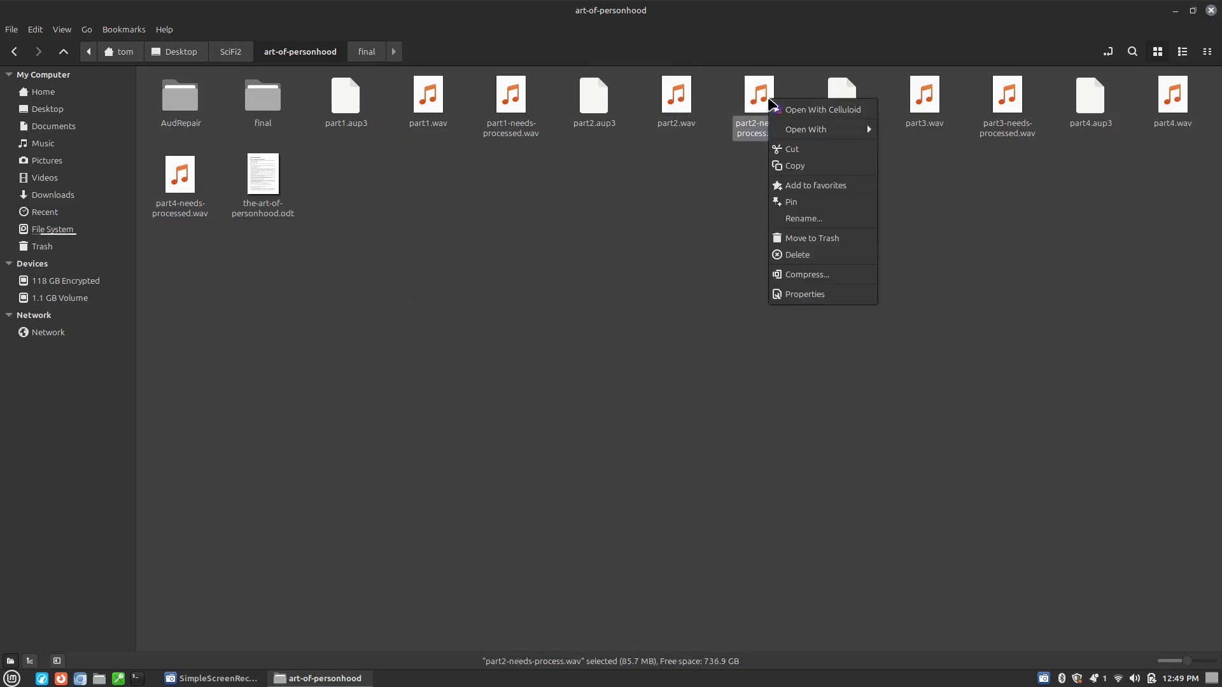
mouse_move(821, 130)
click(747, 145)
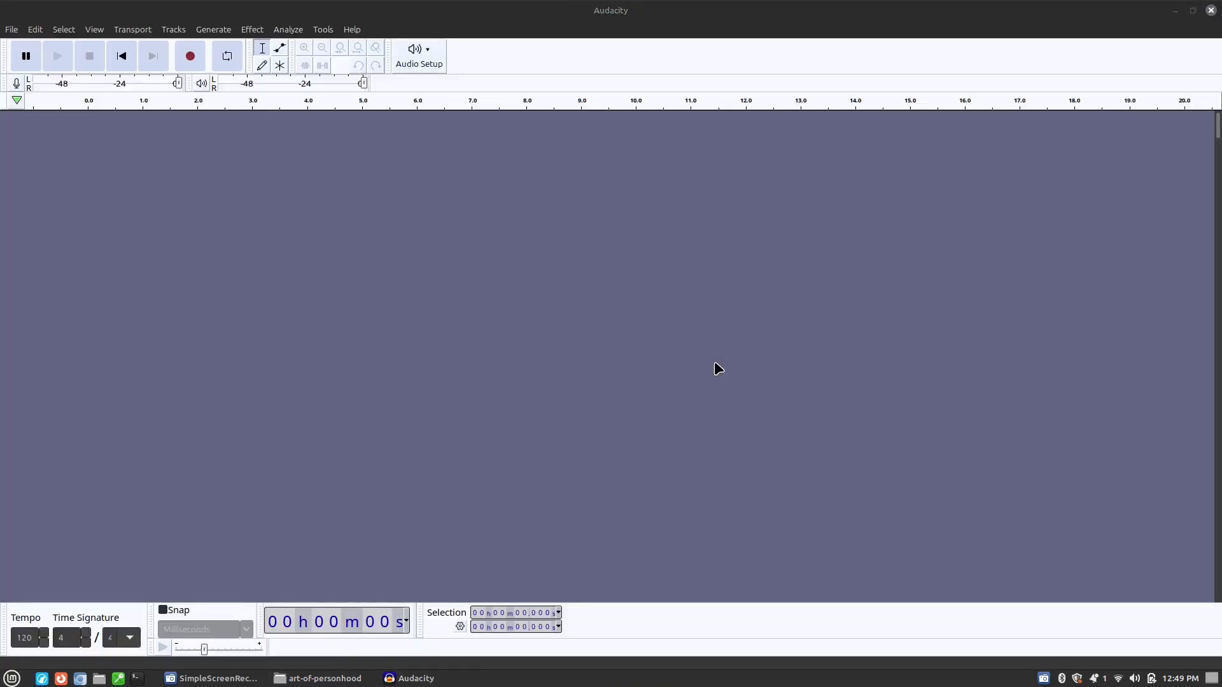
- Select all of the part2-needs-process audio and apply the ACX macro to it
key(ctrl+a)
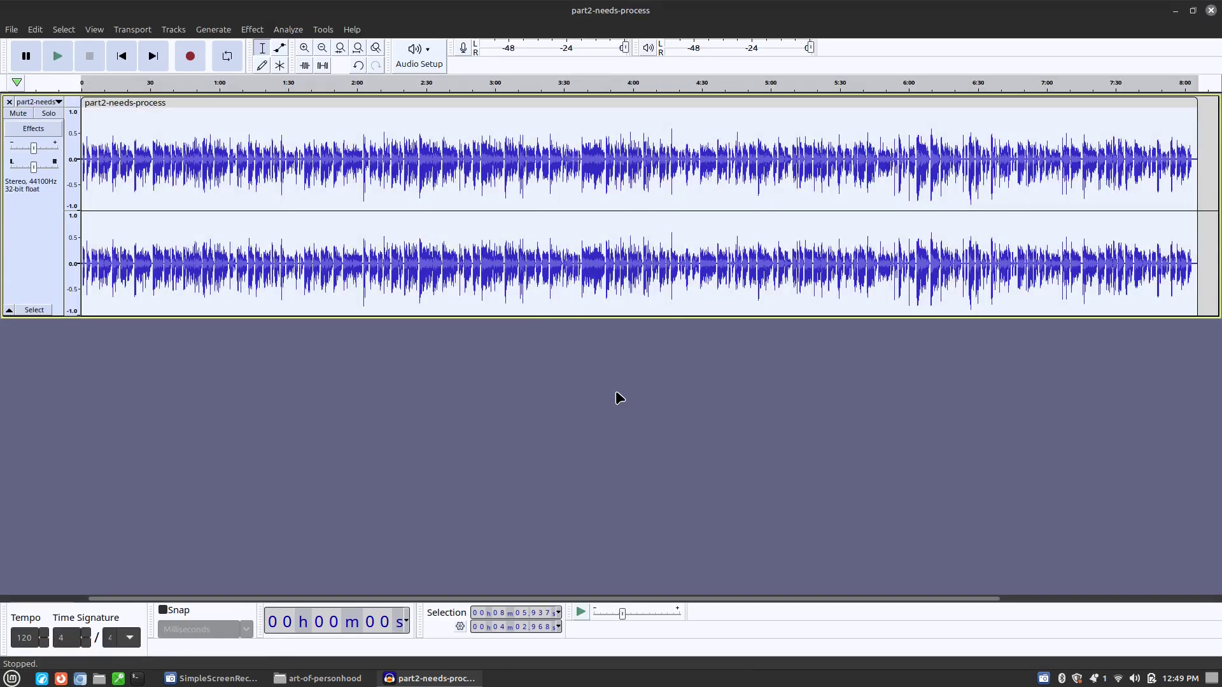
click(322, 29)
mouse_move(376, 85)
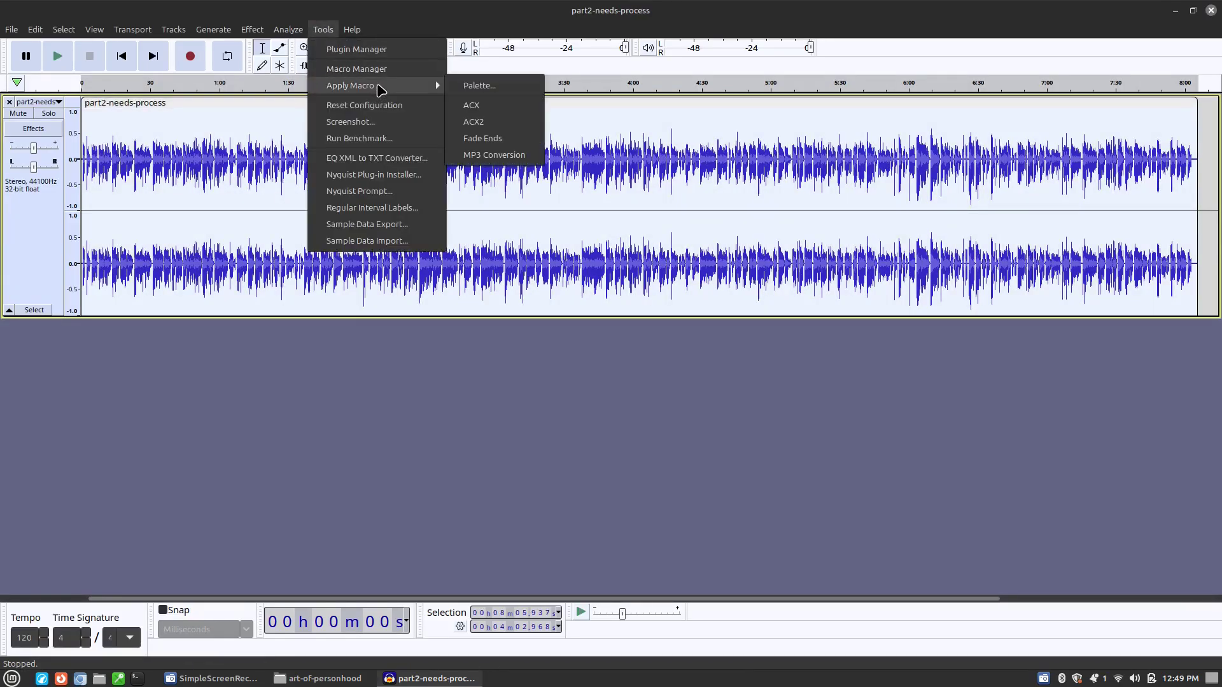
click(470, 107)
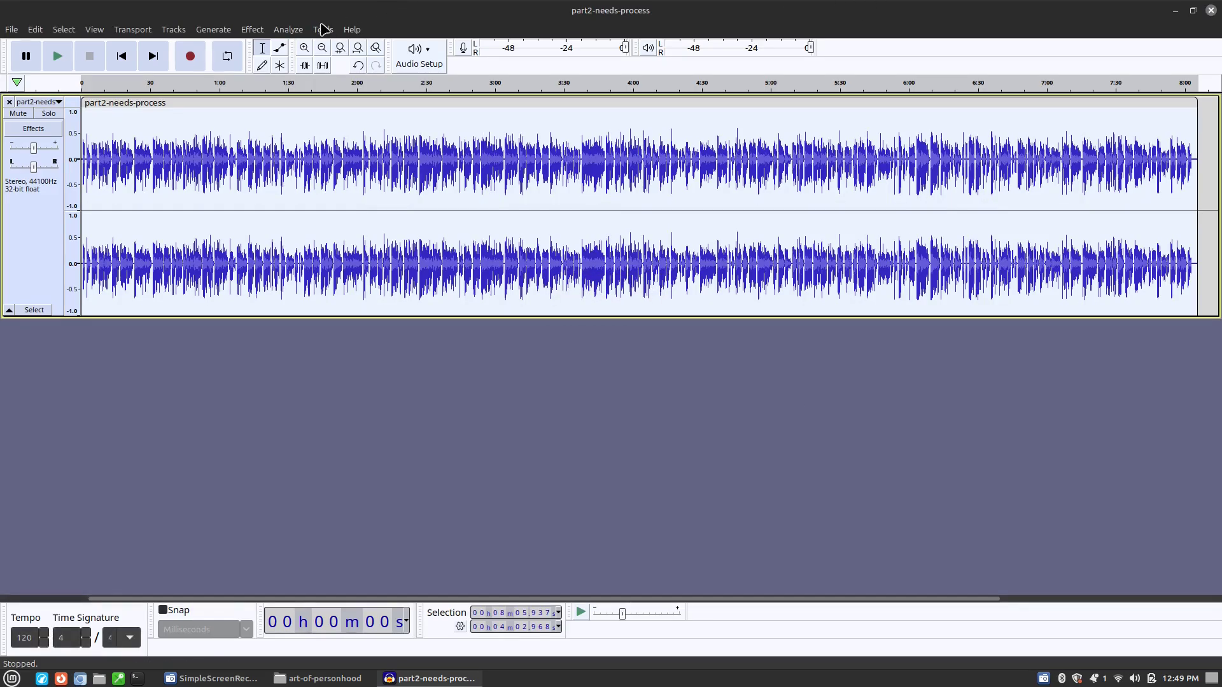
- Run the ACX Check on the processed part2-needs-process audio and dismiss the report
click(289, 29)
click(315, 101)
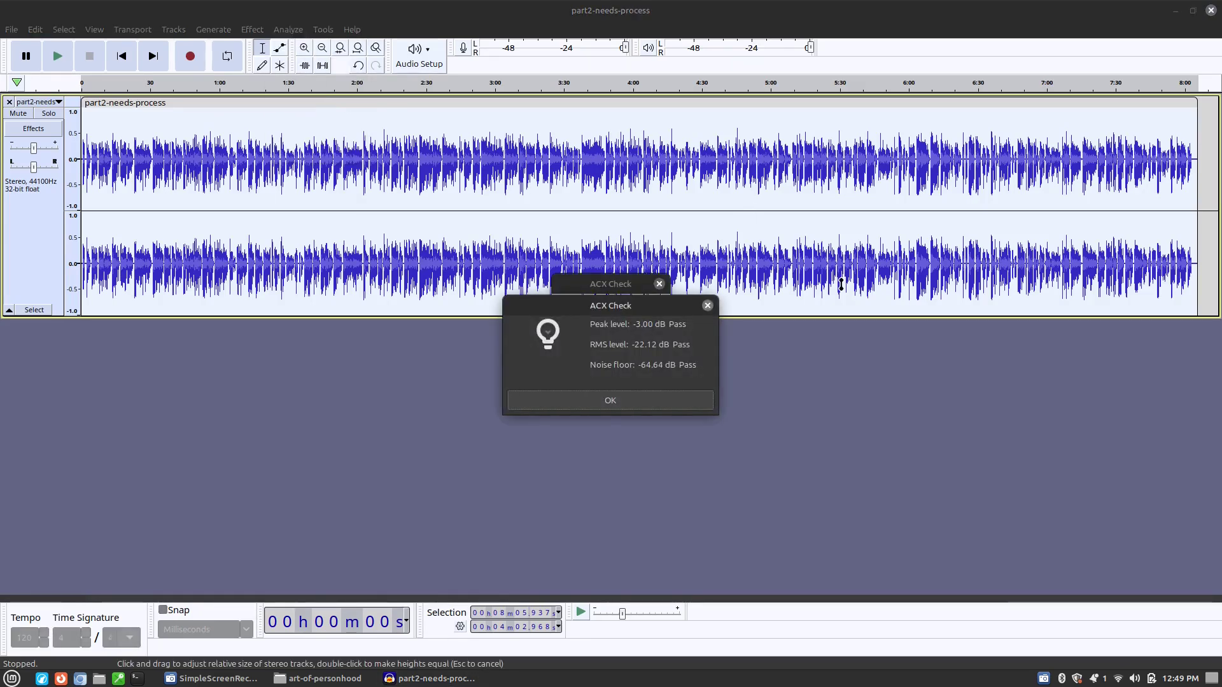
click(707, 307)
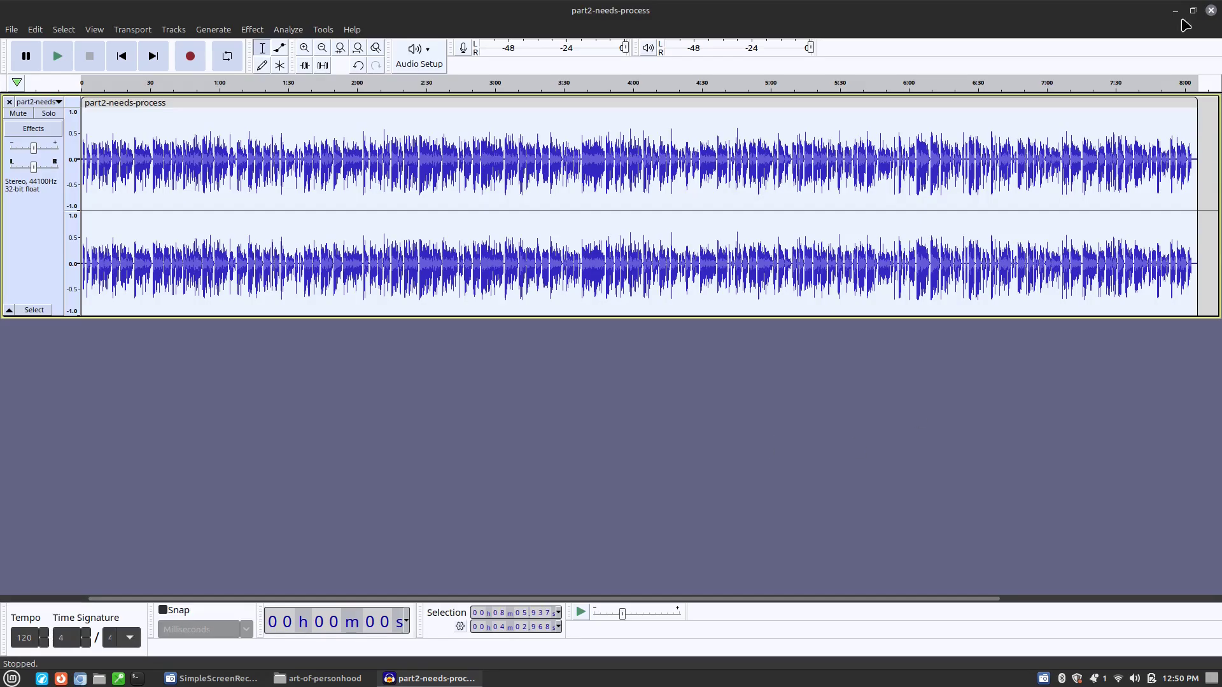
- Close the Audacity project without saving and open part2-needs-process.wav with Tenacity from the full application list
click(1210, 10)
click(547, 393)
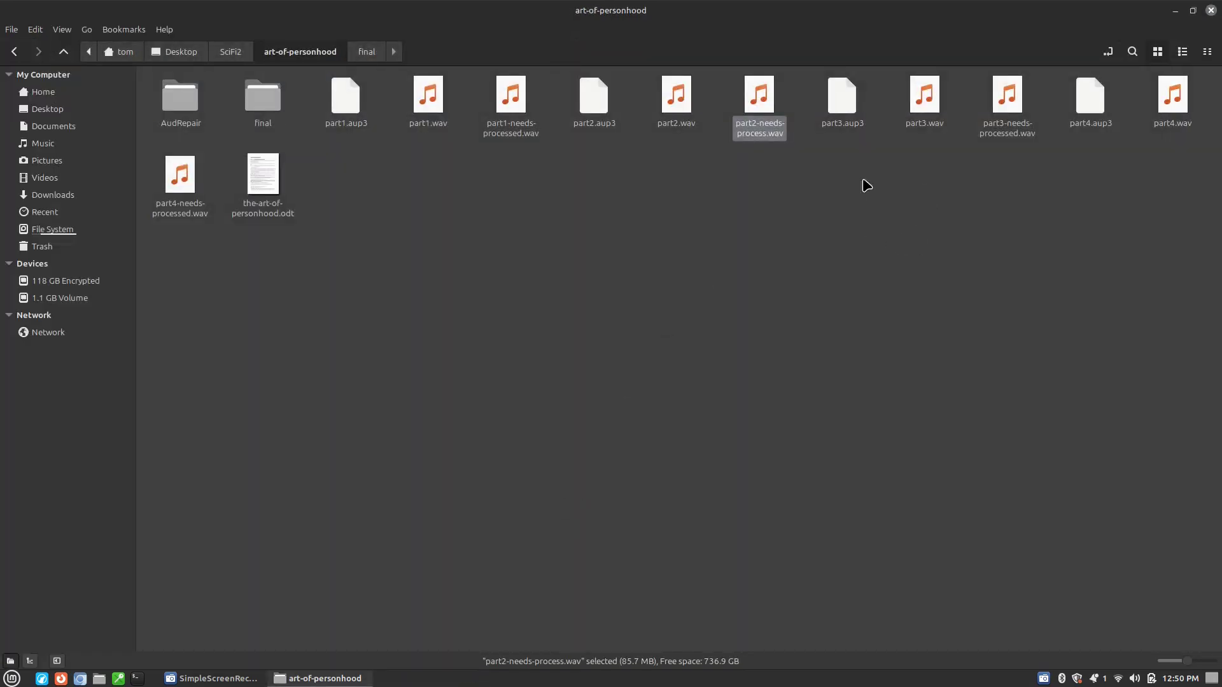
right_click(781, 103)
mouse_move(822, 142)
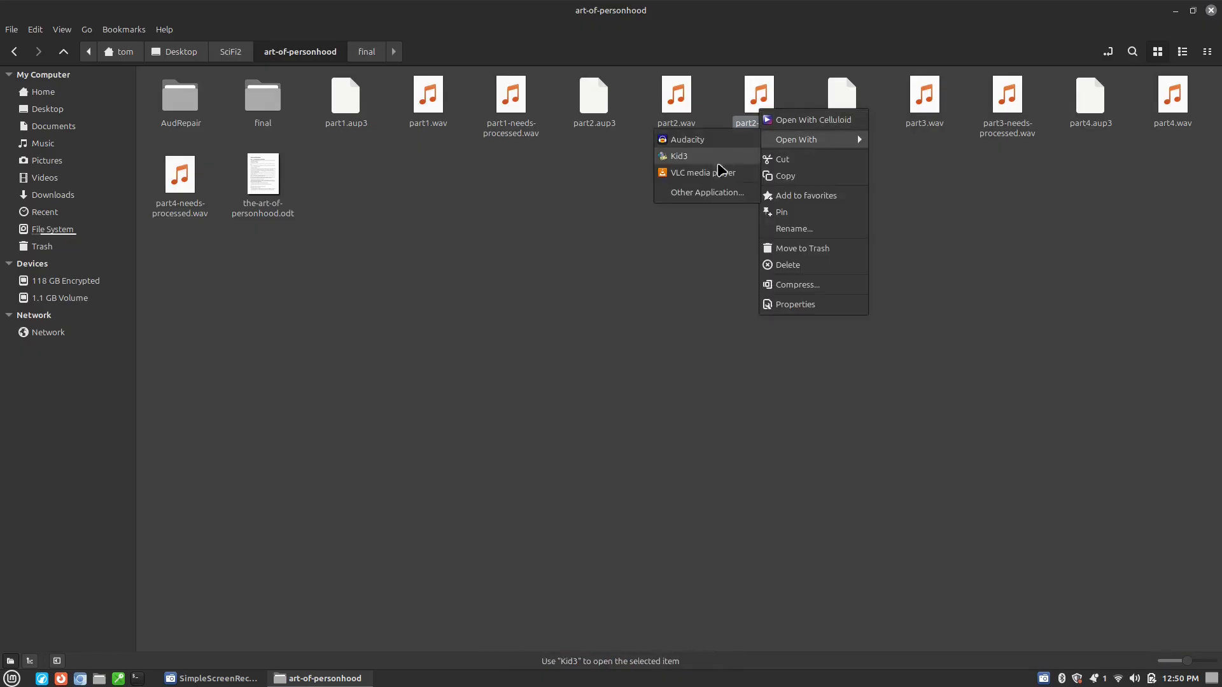
click(706, 192)
scroll(568, 346, down, 15)
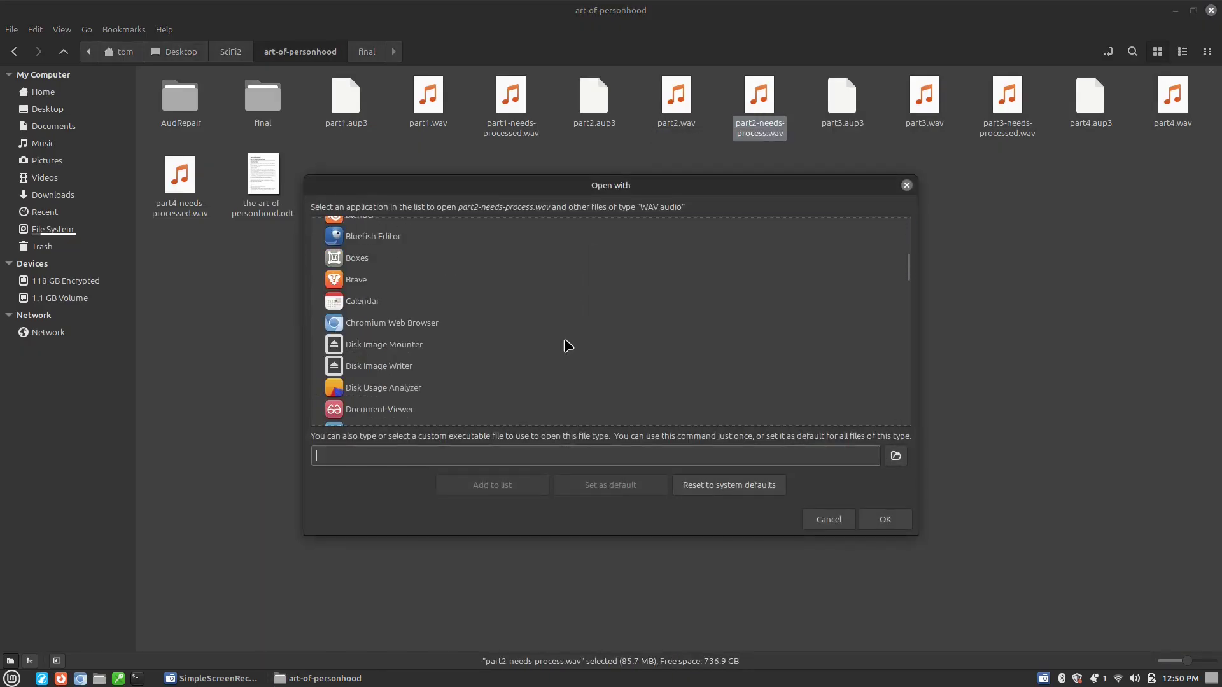
scroll(469, 380, down, 10)
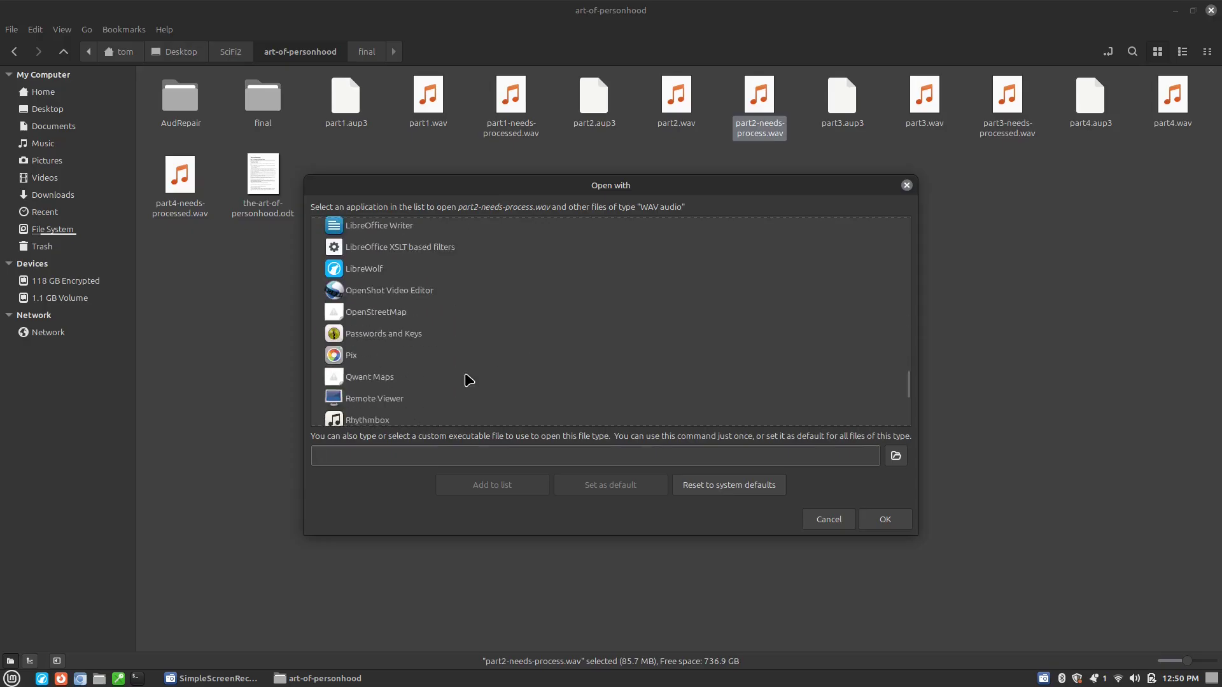
click(380, 291)
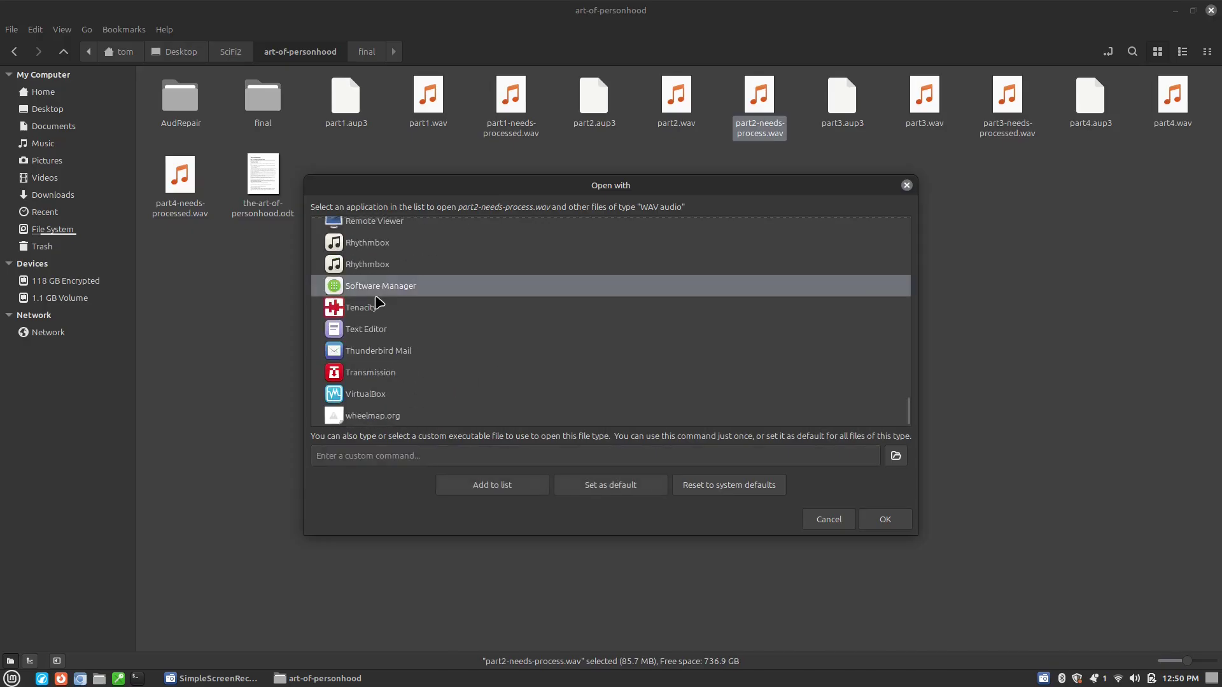
click(376, 310)
key(Return)
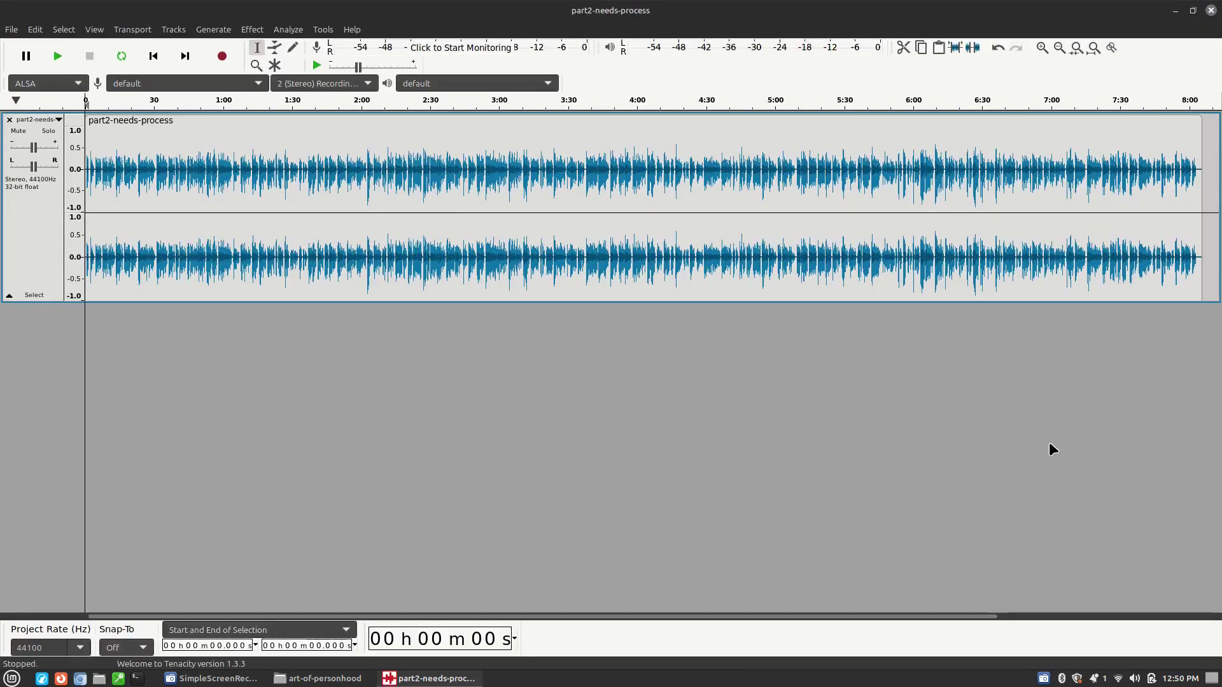
- Select the whole part2-needs-process track in Tenacity and apply the ACX macro to it
key(ctrl+a)
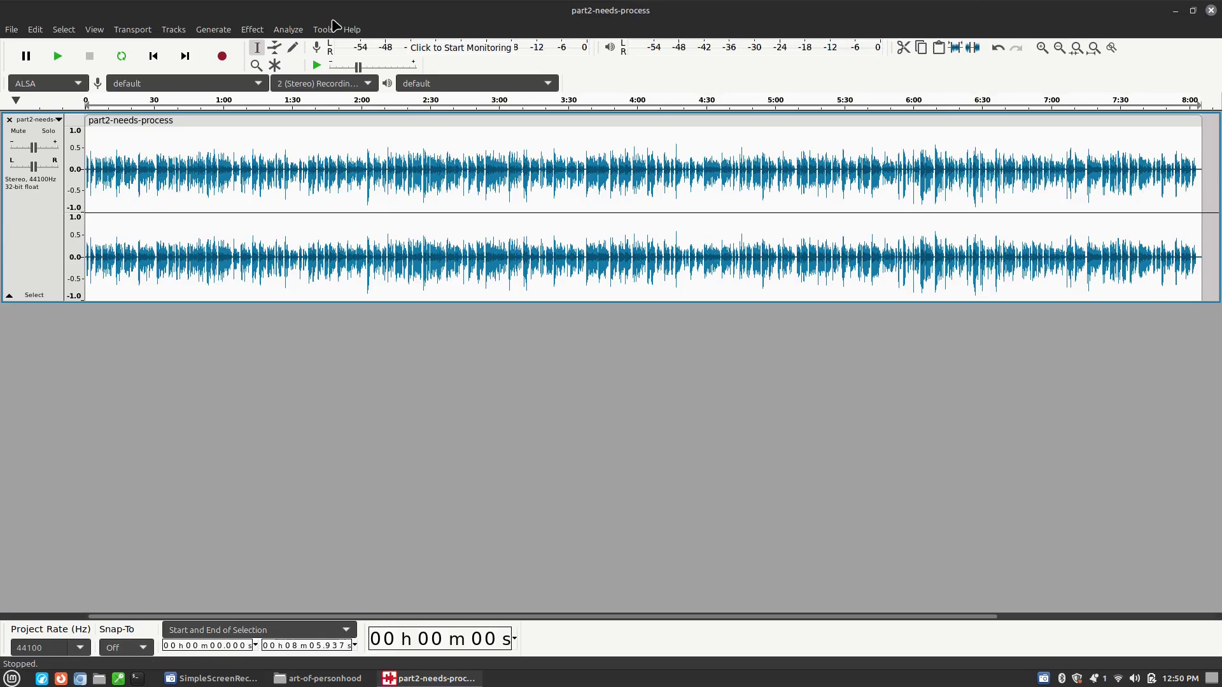
click(328, 30)
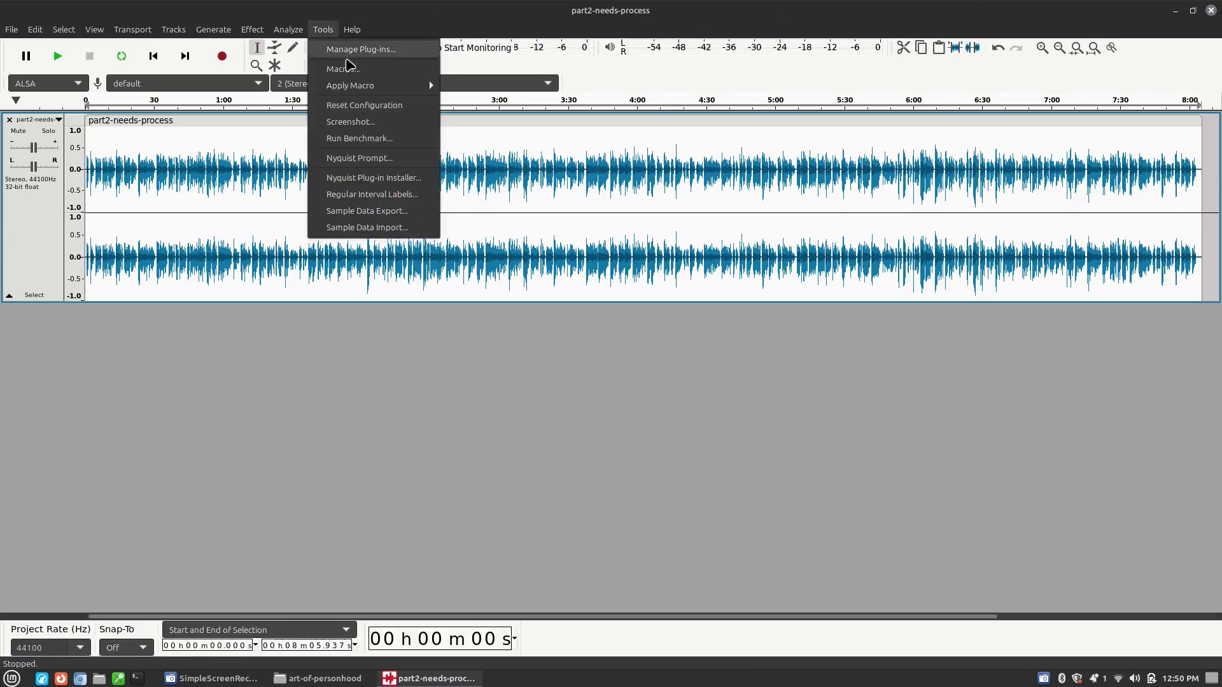
mouse_move(372, 84)
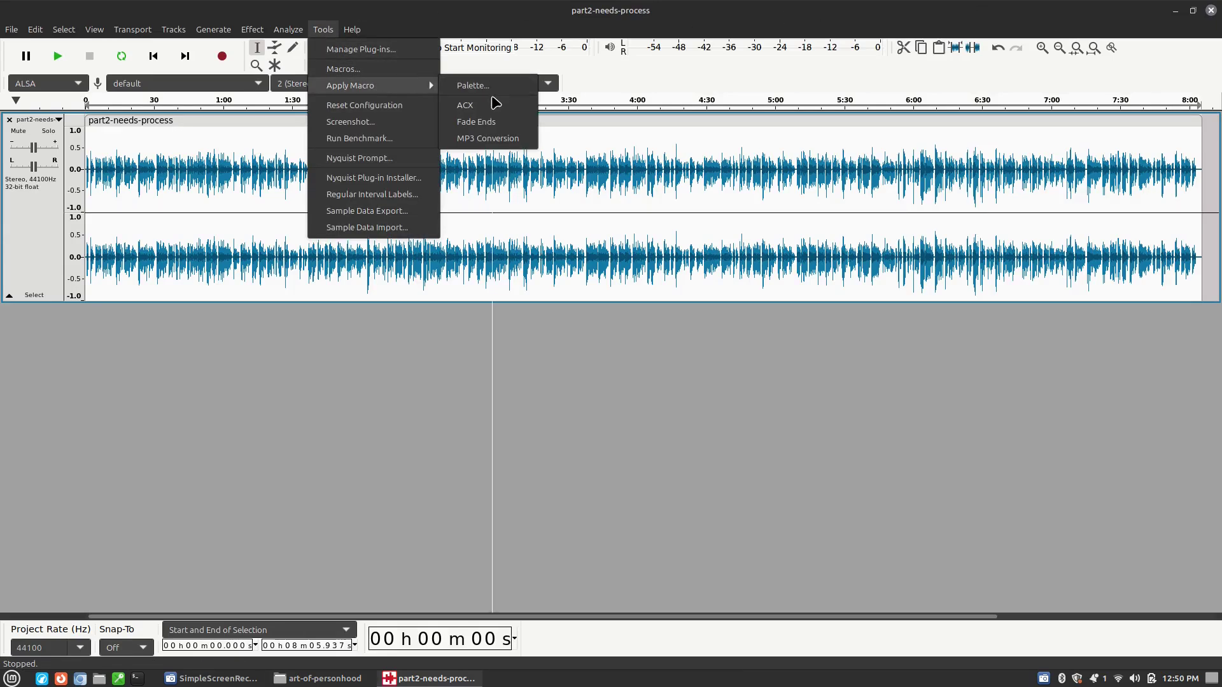
click(509, 119)
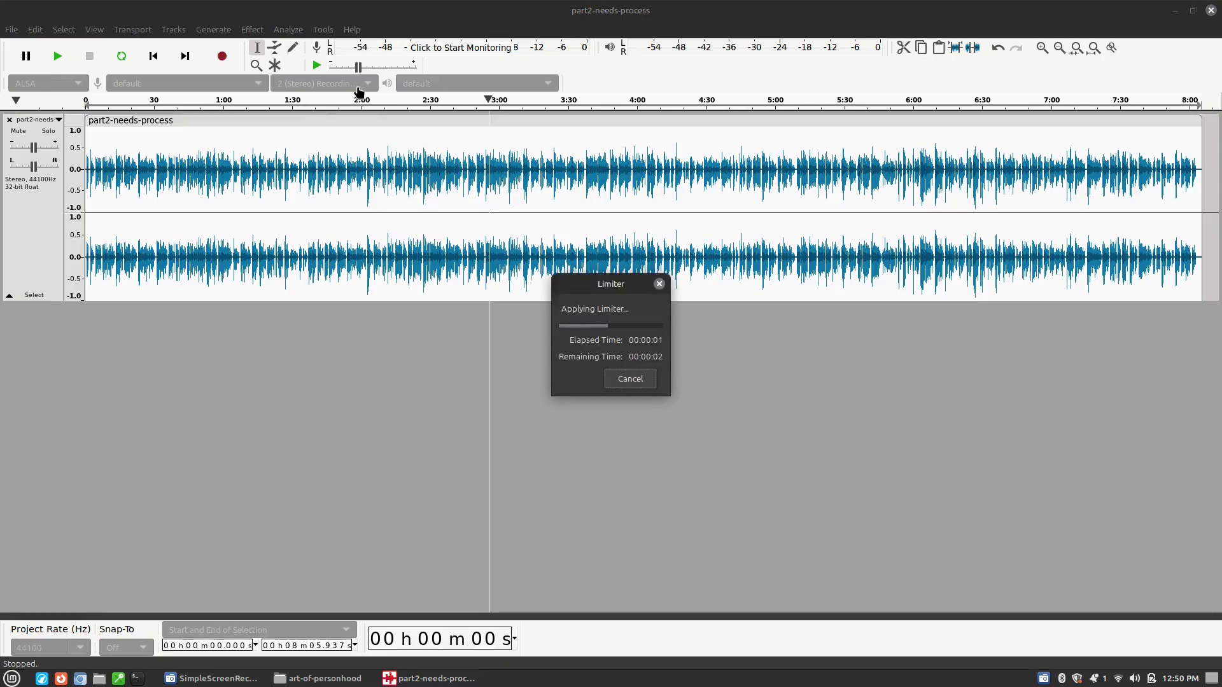
- Run the ACX Check on the macro-processed track in Tenacity and close the report
click(293, 30)
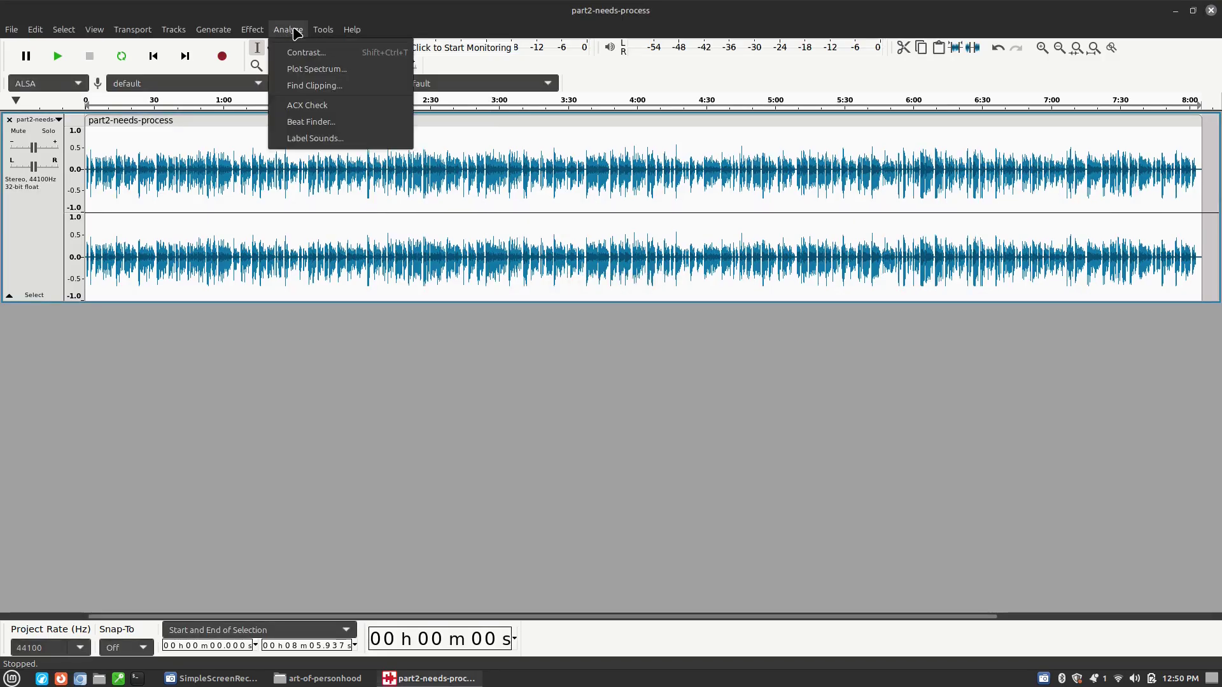
click(312, 105)
click(676, 399)
- Review the Loudness Normalization settings of the ACX macro in the macro manager, then close the manager
click(323, 30)
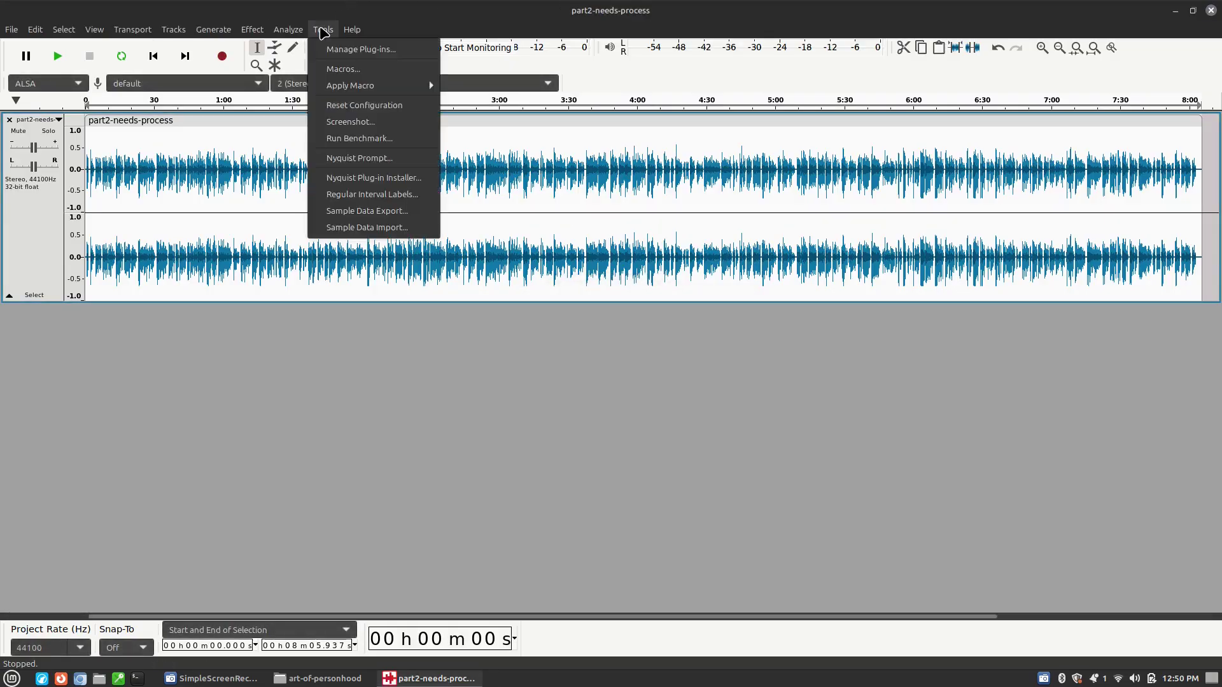
click(387, 70)
click(701, 286)
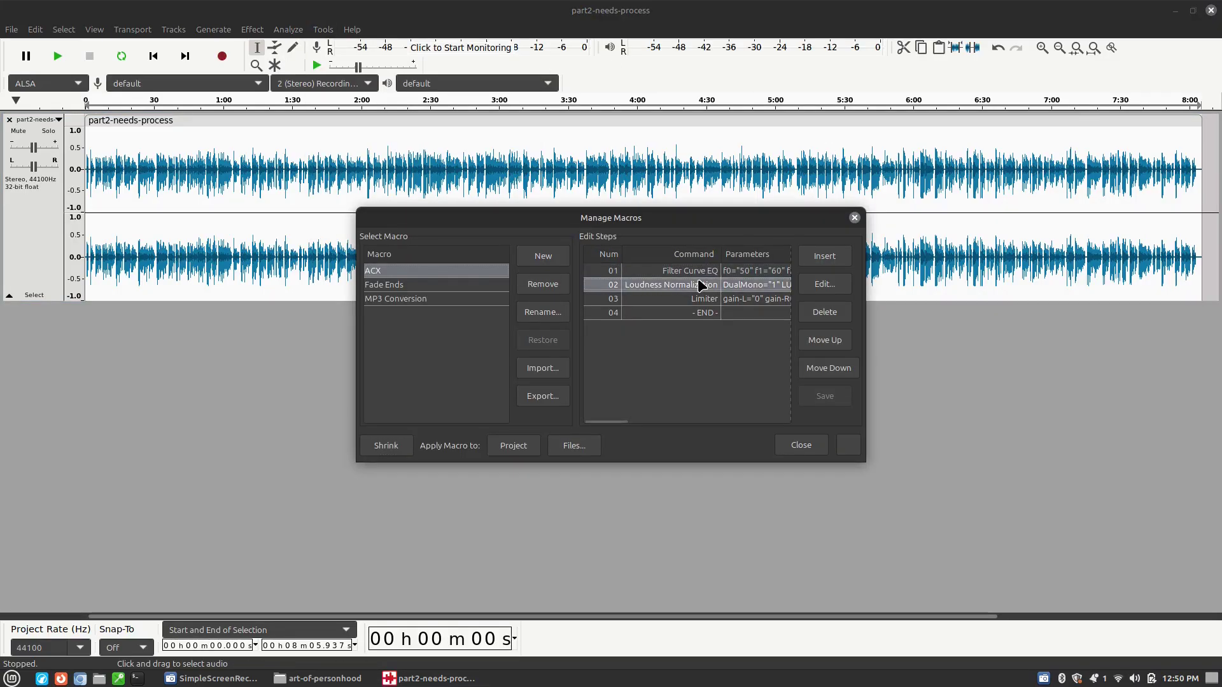
click(816, 283)
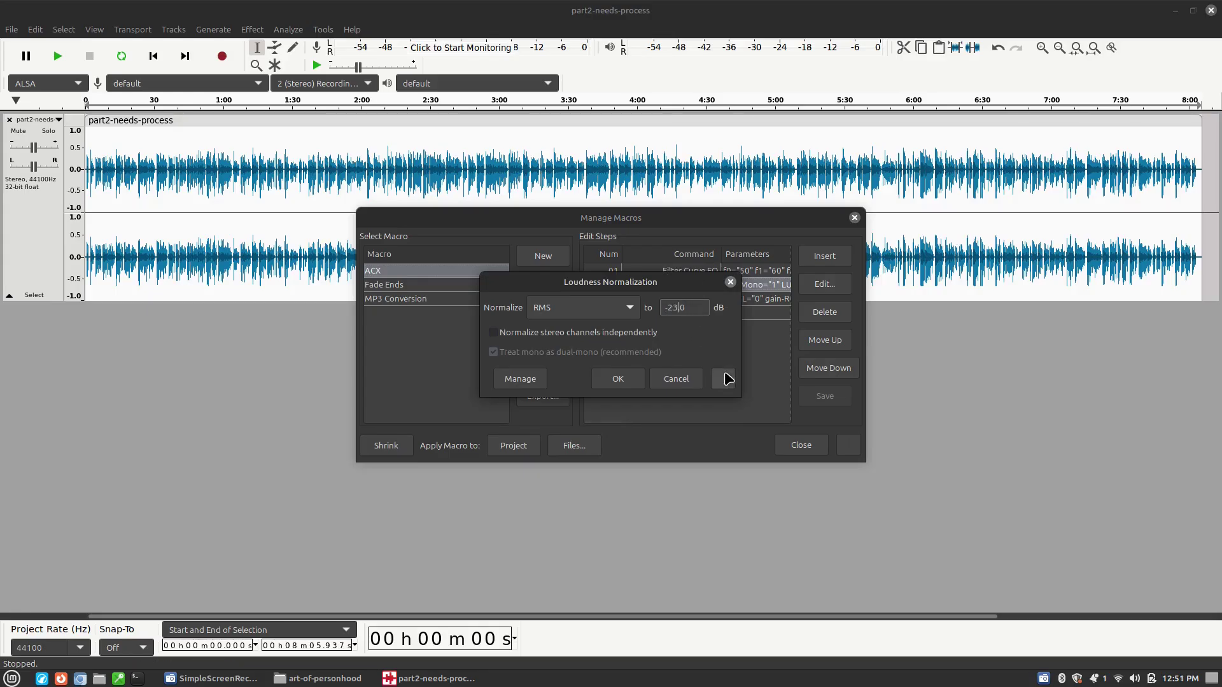
click(636, 380)
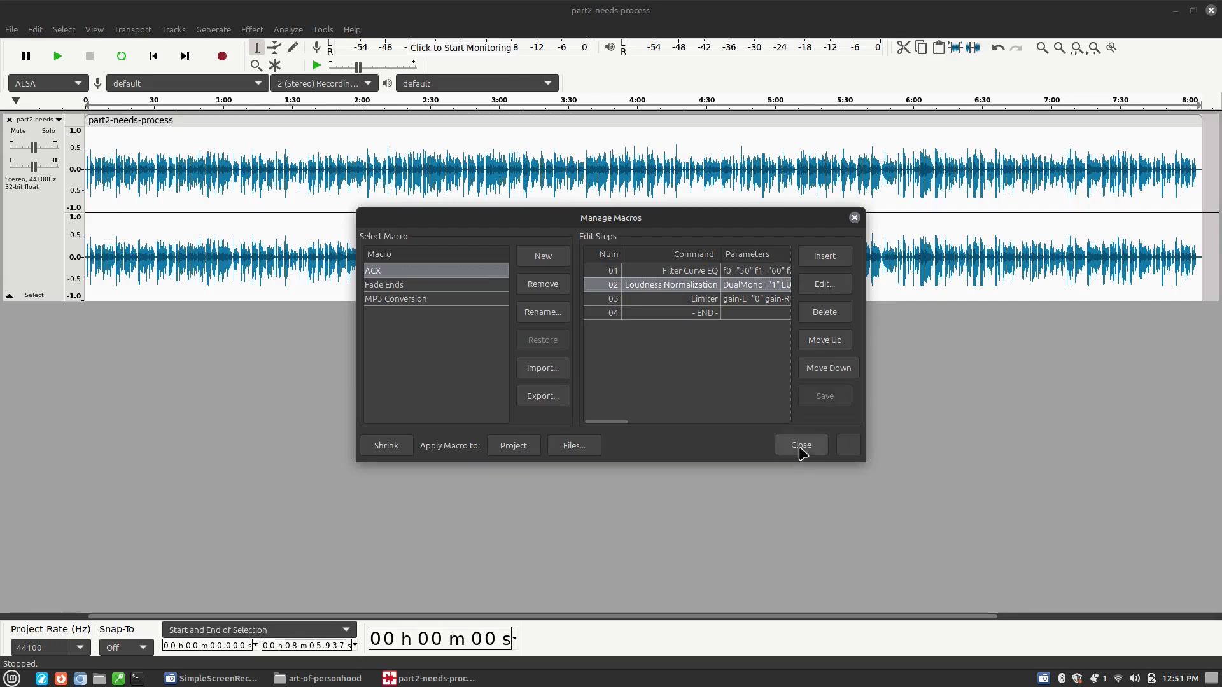
click(801, 447)
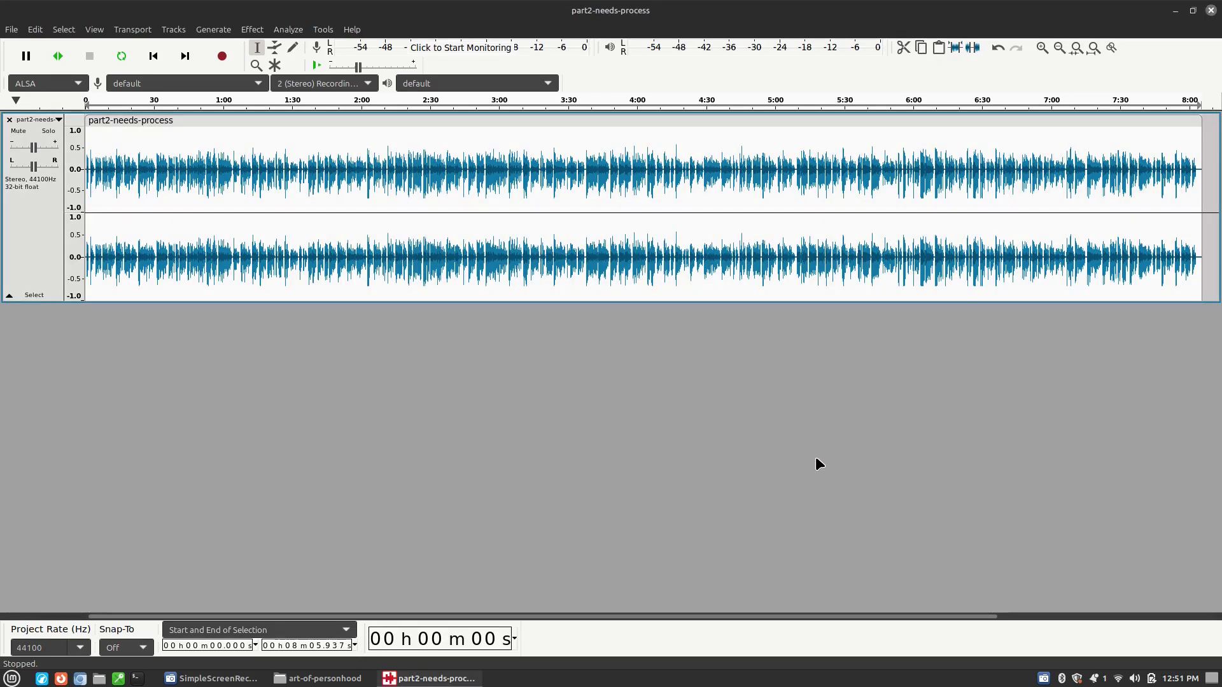
- Repeat the ACX Check on the part2-needs-process track in Tenacity and dismiss its report
click(288, 29)
key(Escape)
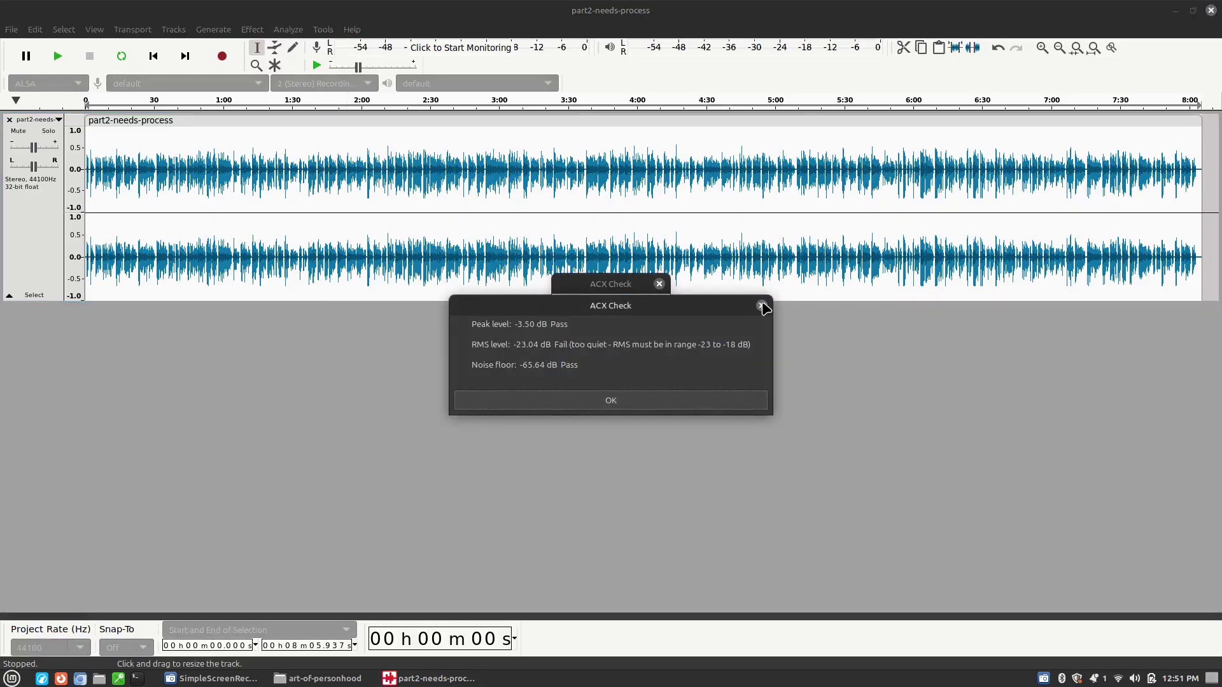
click(761, 306)
- Close the part2-needs-process project without saving and reopen the original part2-needs-process.wav in Tenacity from the art-of-personhood folder
click(1210, 10)
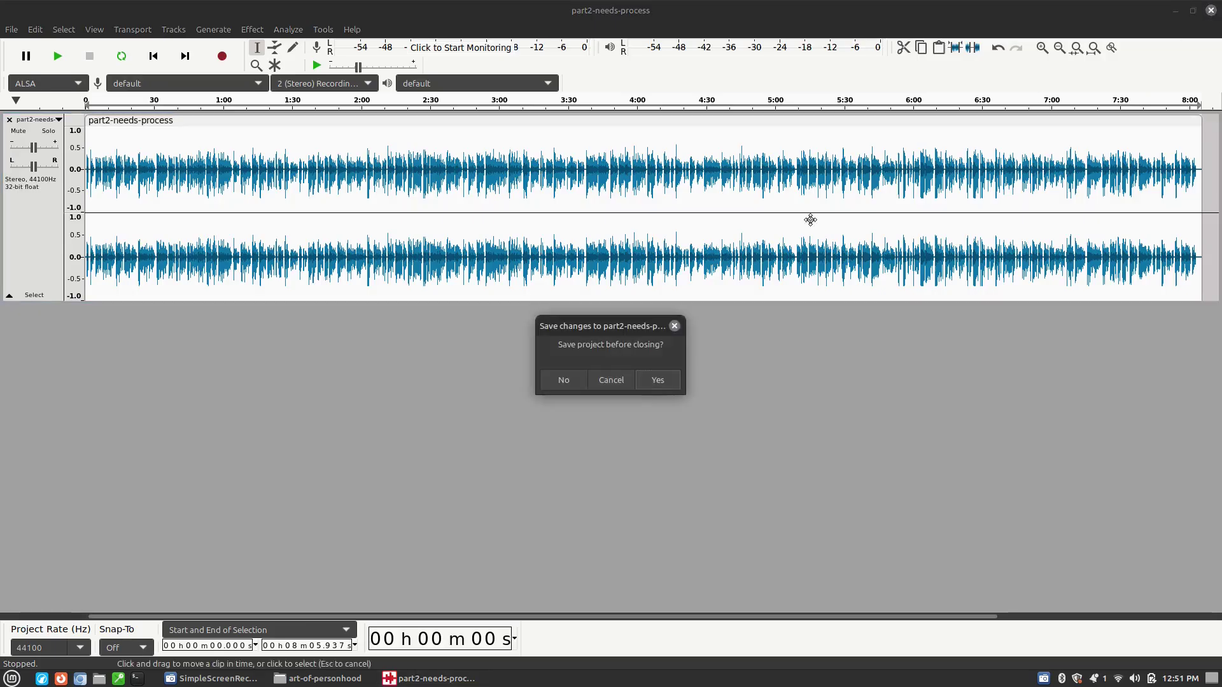
click(565, 381)
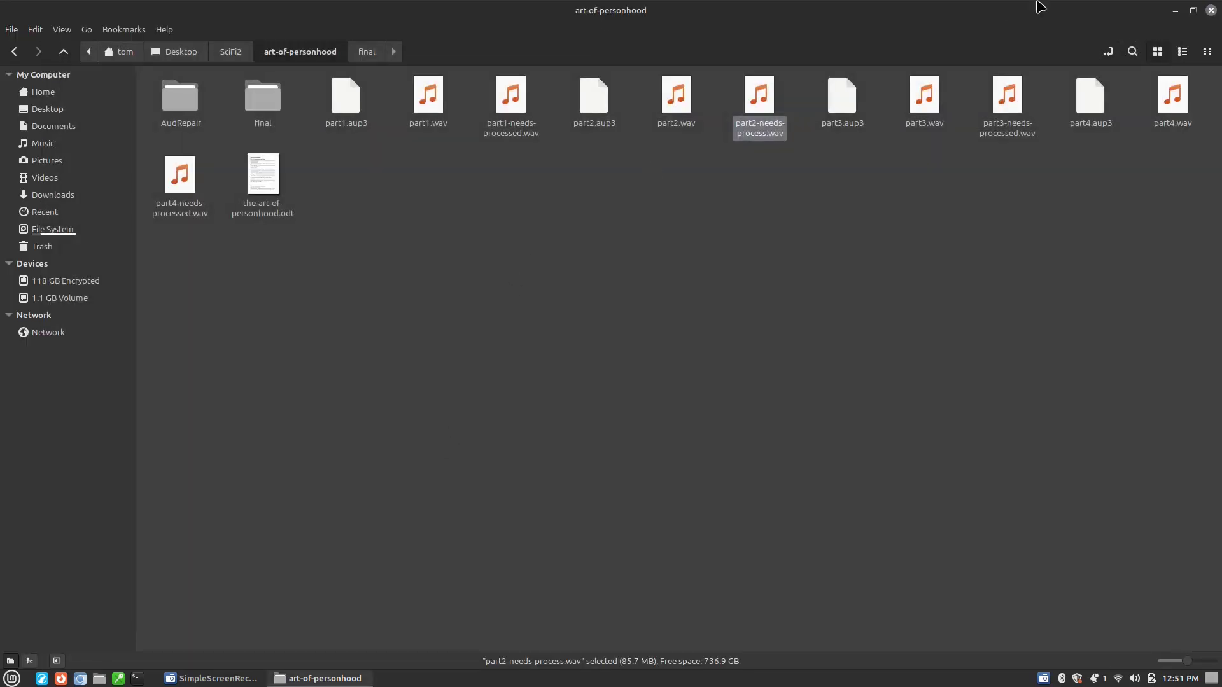
right_click(758, 114)
mouse_move(795, 139)
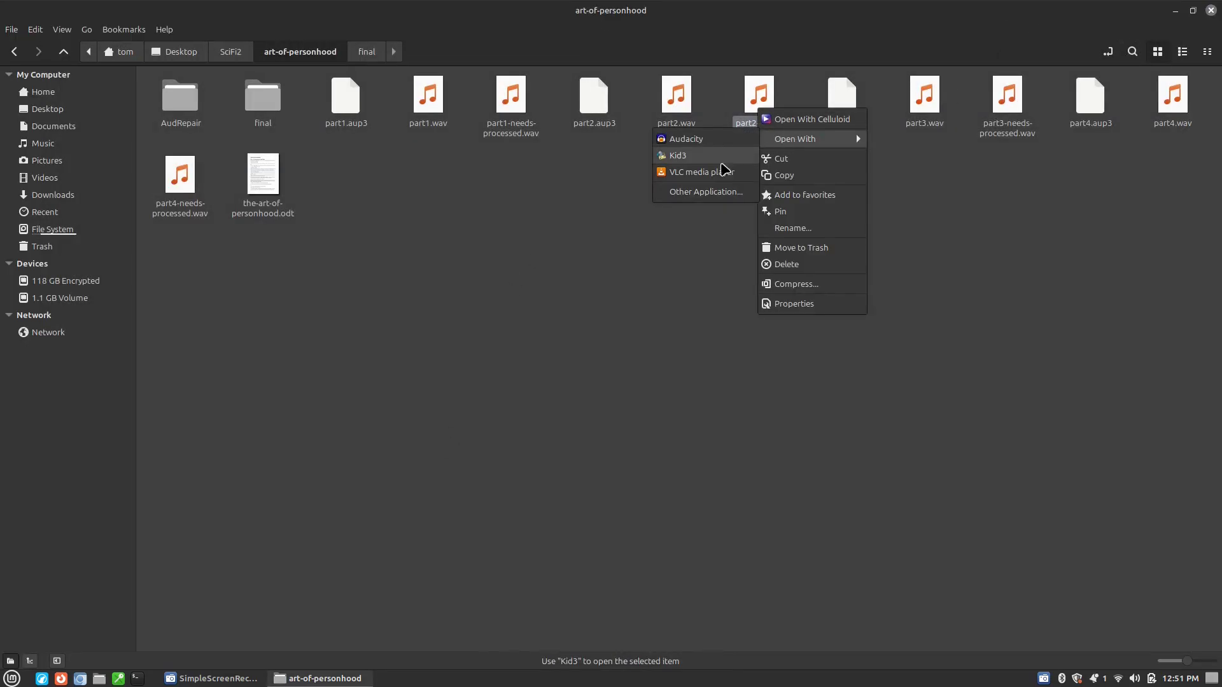
click(698, 193)
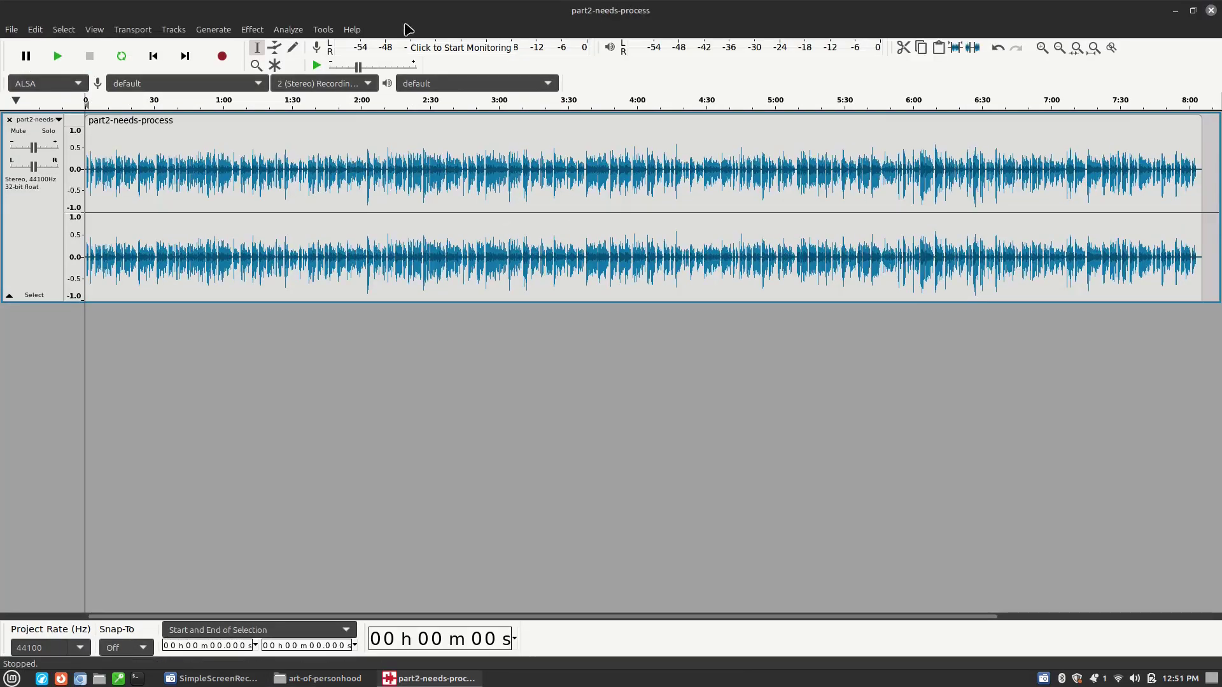
- Check the Loudness Normalization settings of the ACX macro for the reopened file, leaving both the settings and the macro manager without changes
click(320, 30)
click(355, 71)
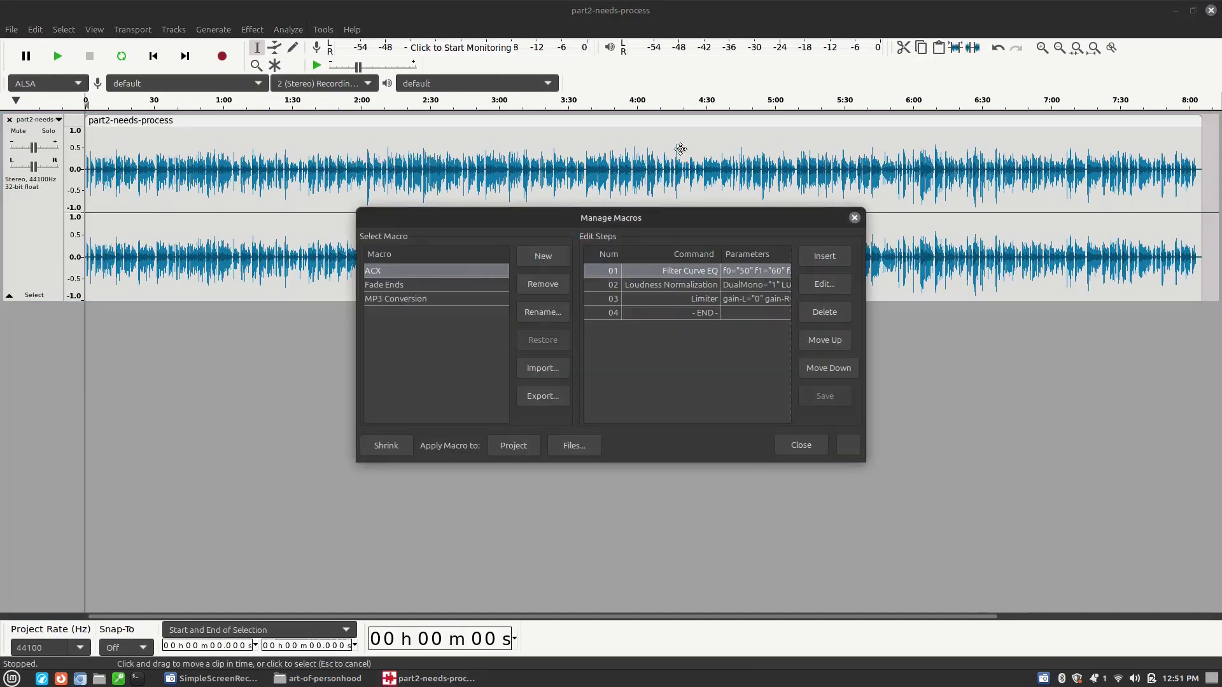
double_click(682, 286)
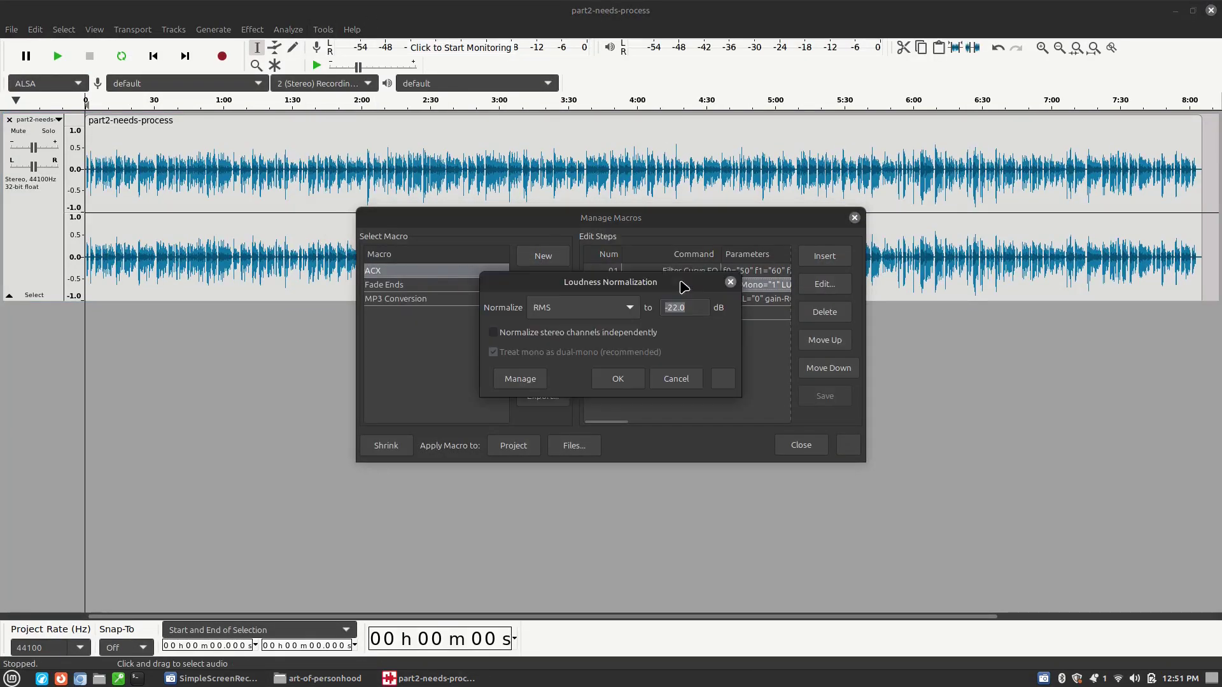
click(731, 282)
click(853, 219)
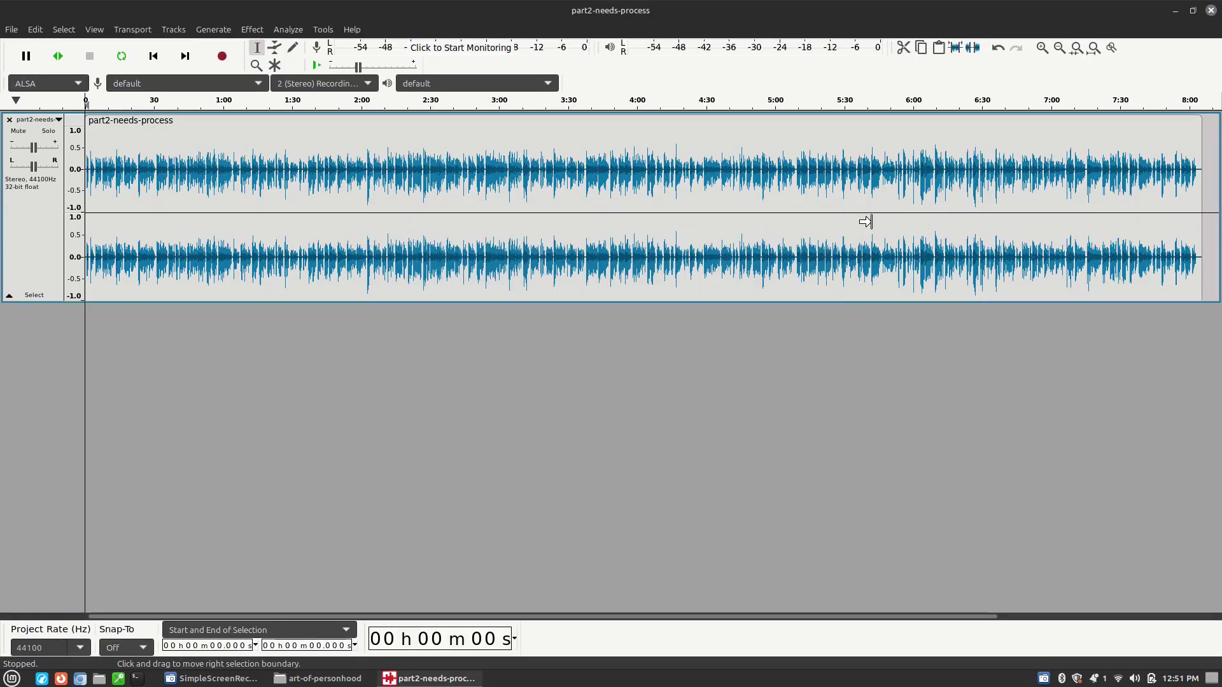
- Select the entire reopened part2-needs-process track and apply the ACX macro to it
key(ctrl+a)
click(322, 30)
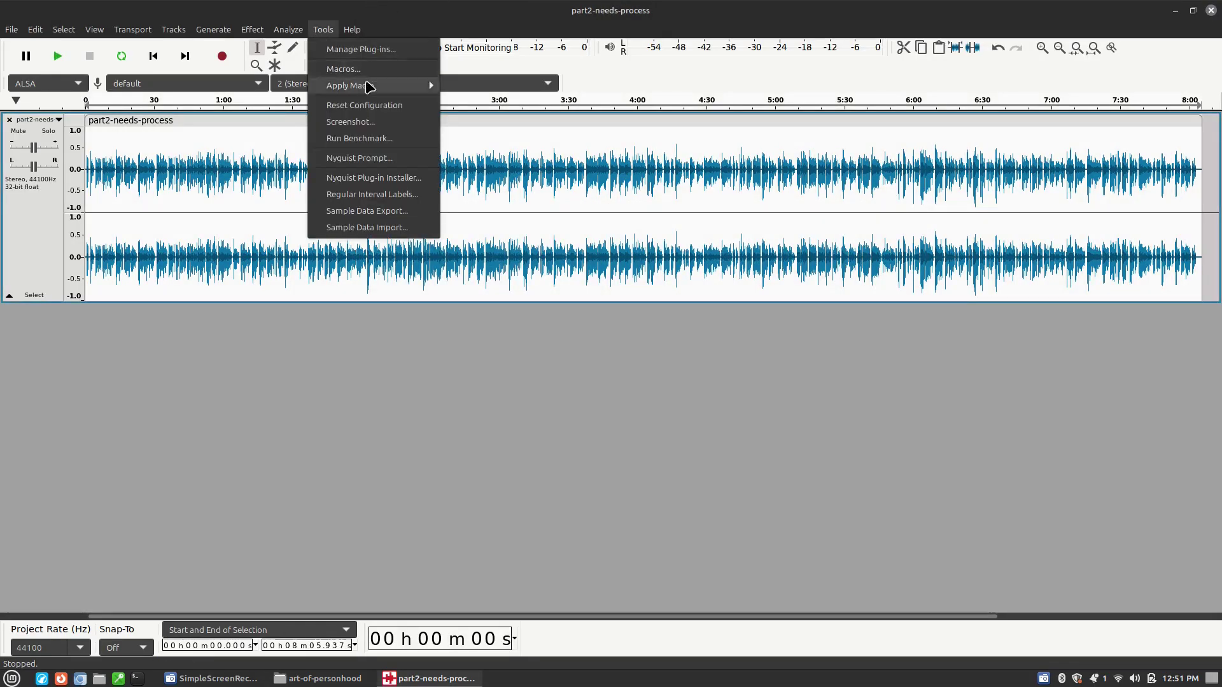
mouse_move(371, 85)
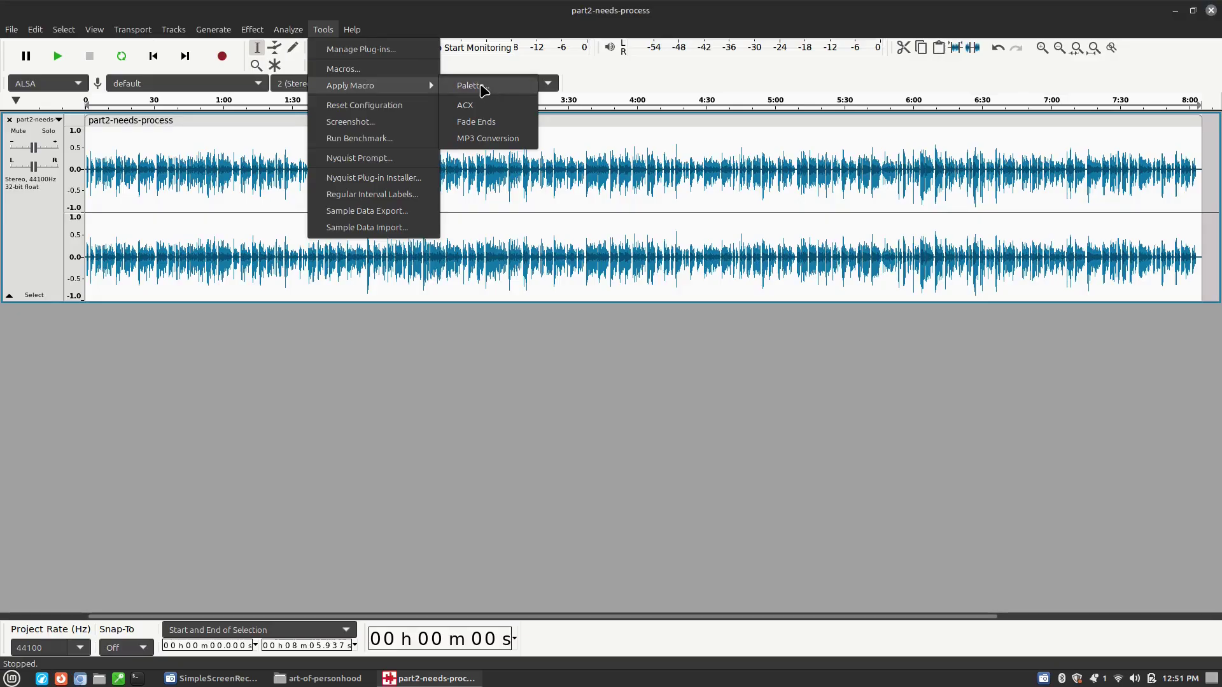
click(491, 107)
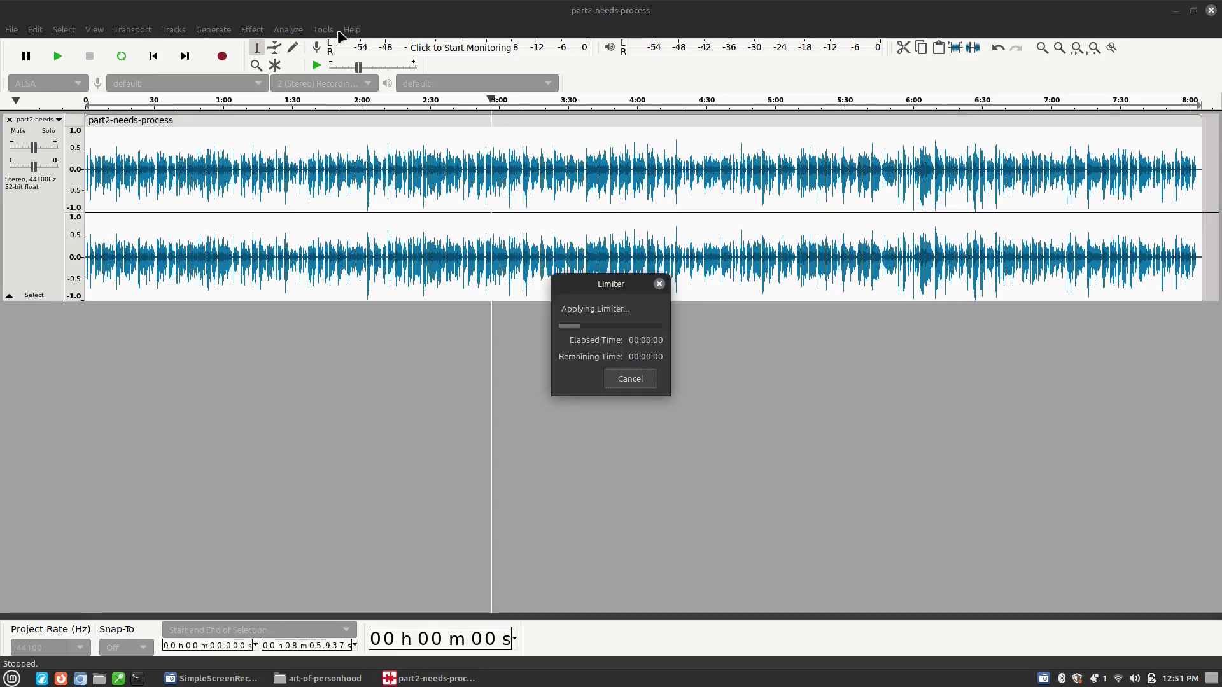
- Run the ACX Check on the newly processed part2-needs-process track and close its report
click(286, 30)
click(322, 102)
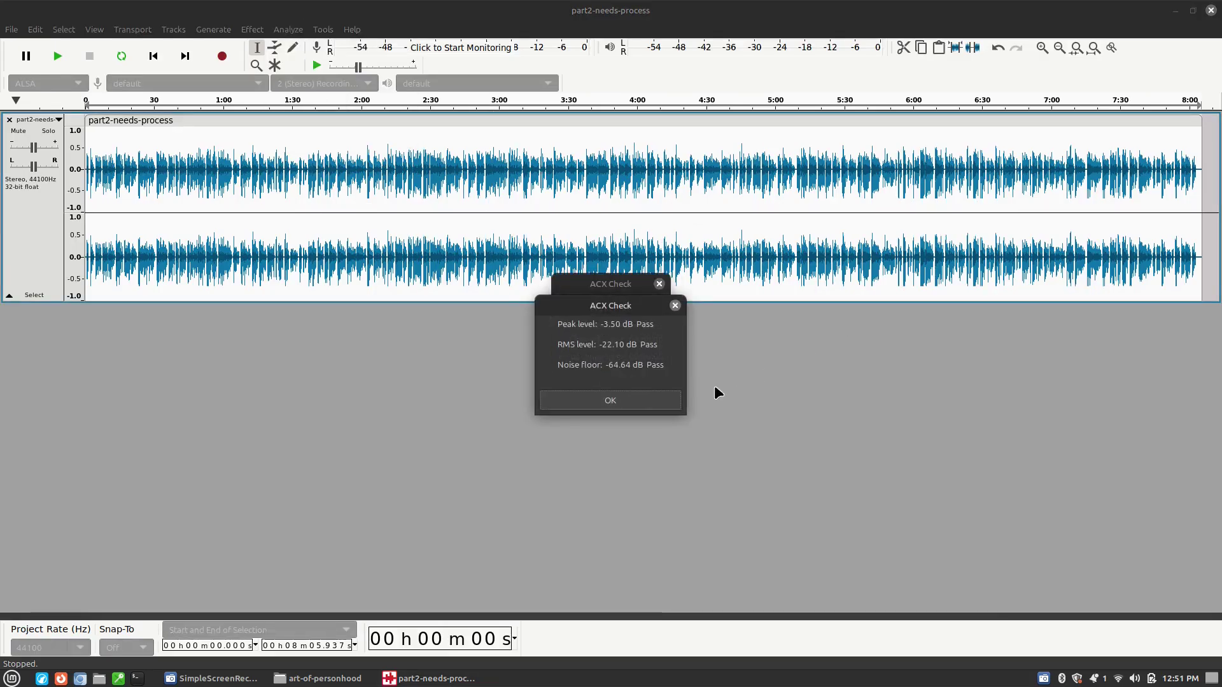
click(674, 307)
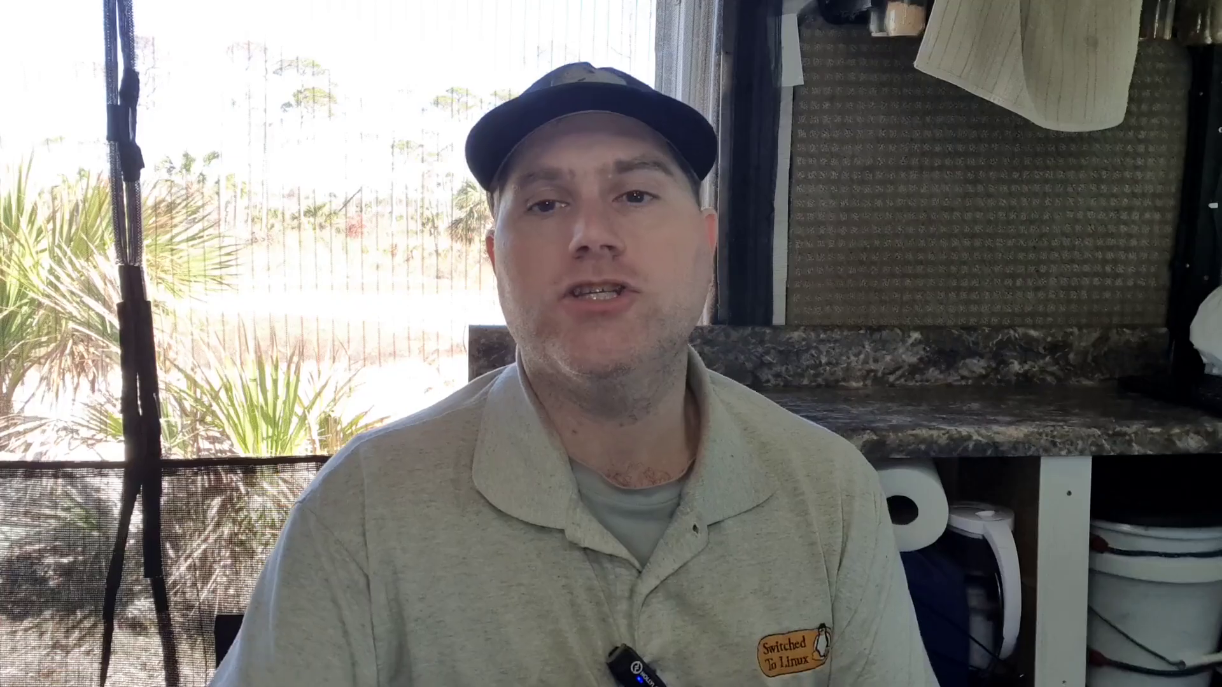